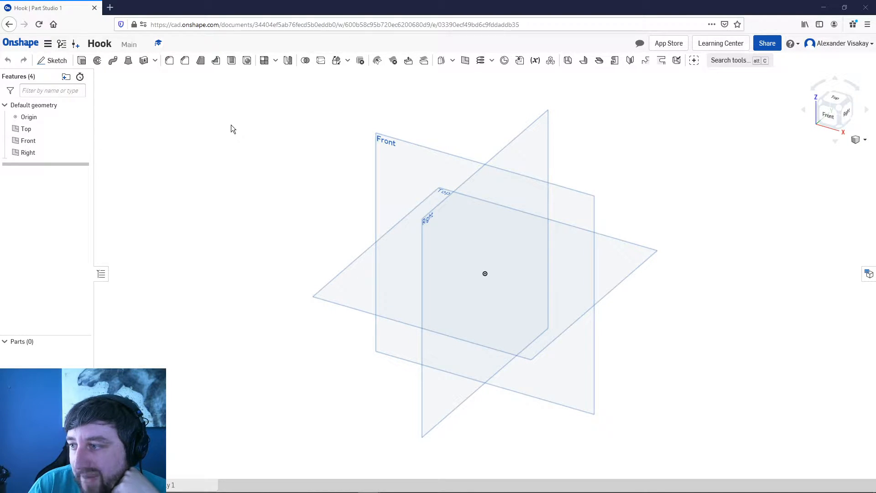
Start a new sketch on the Top plane and view it face on
click(56, 64)
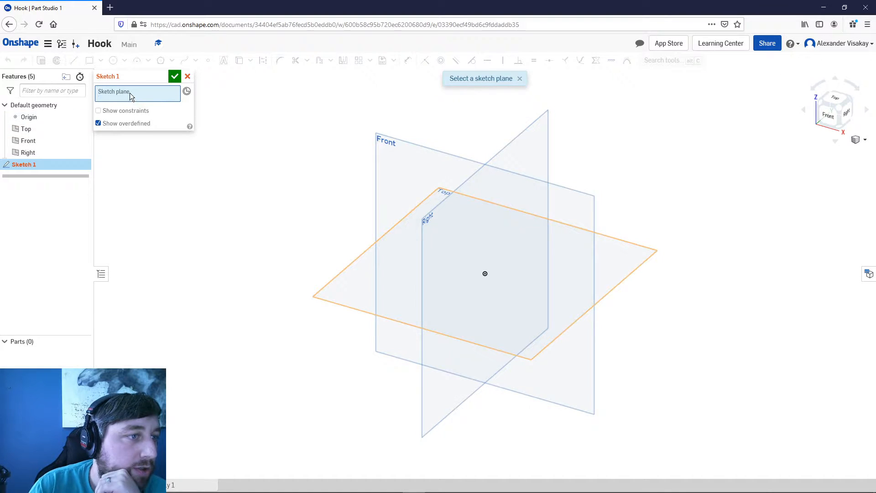
click(112, 143)
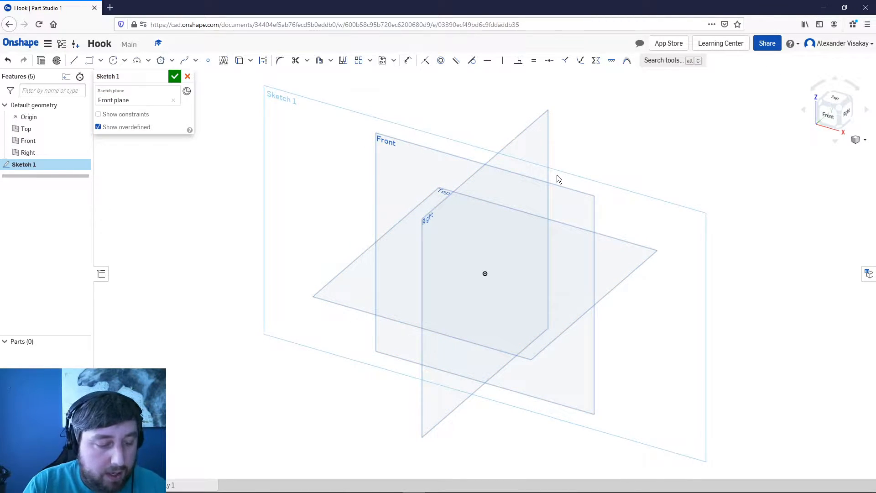
key(n)
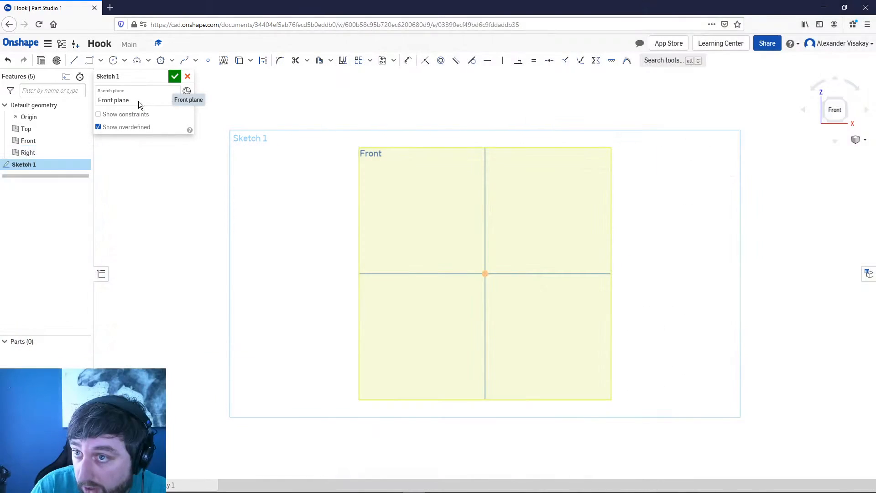
click(138, 101)
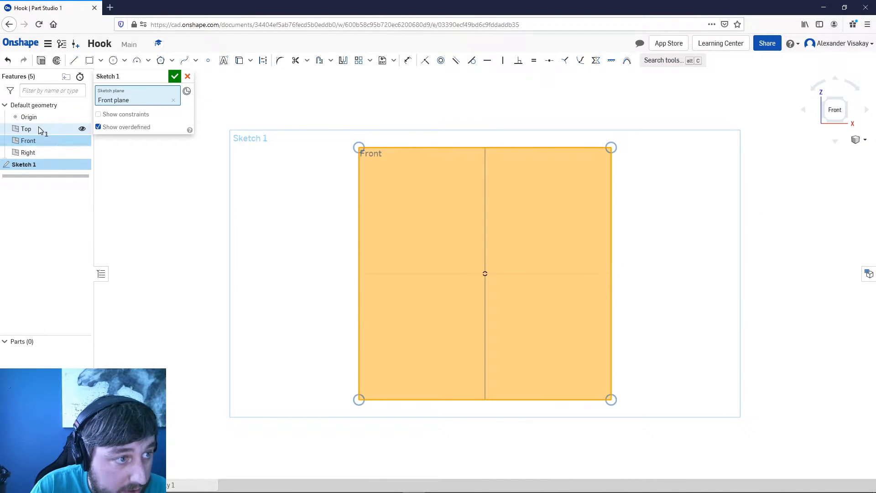
click(39, 129)
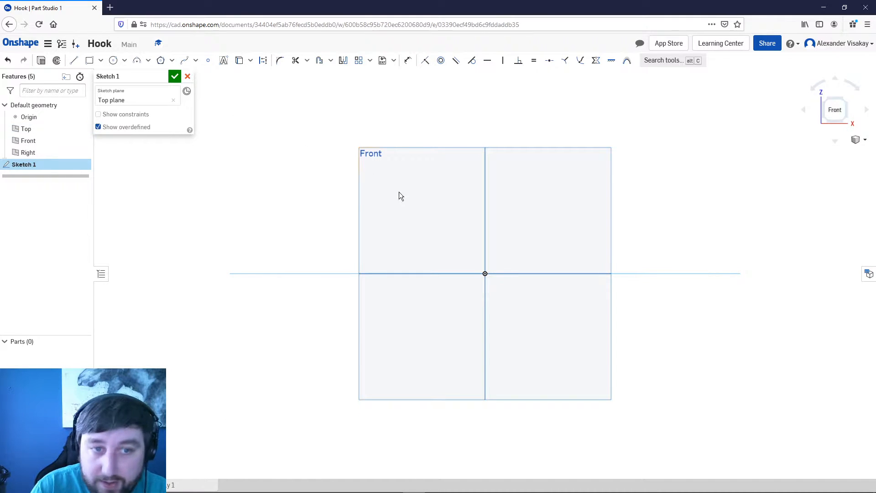
key(n)
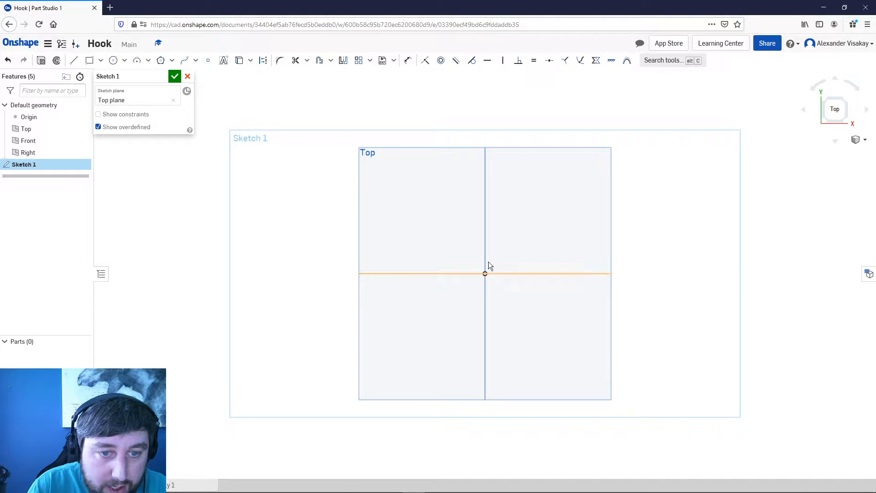
Sketch a circle of diameter 3 in centred on the origin and finish the sketch
click(113, 60)
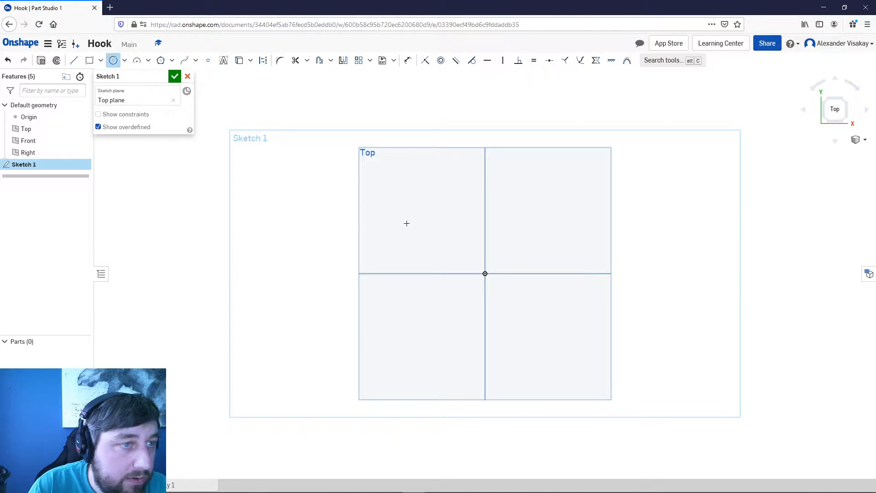
click(528, 264)
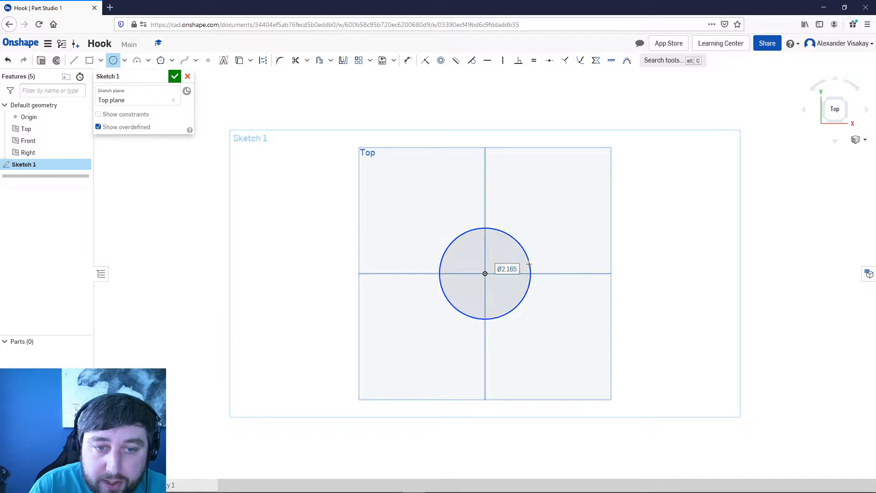
text(3)
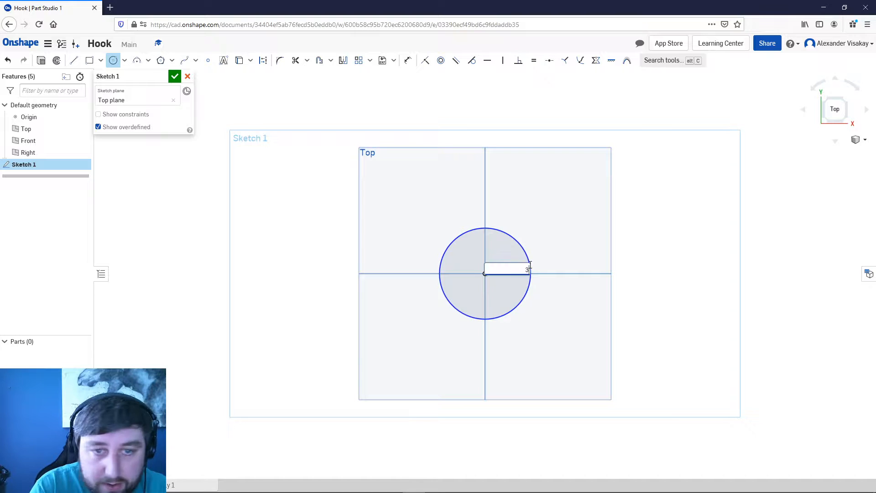
key(Return)
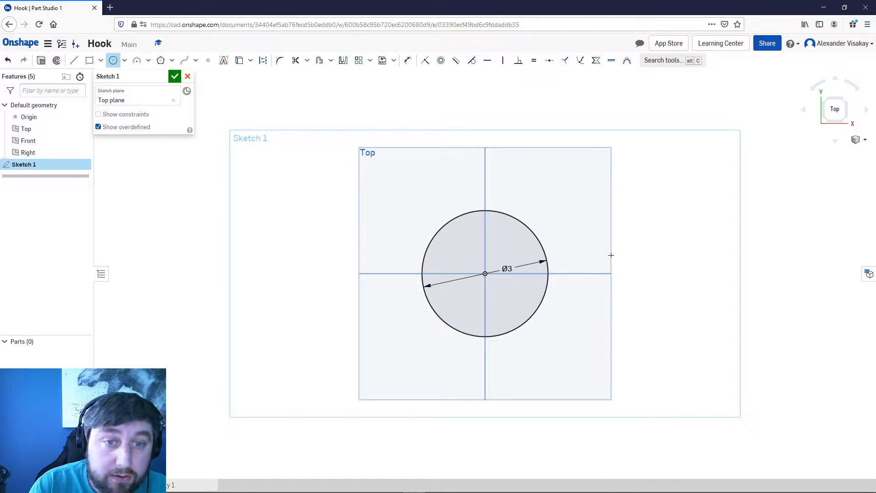
key(shift+7)
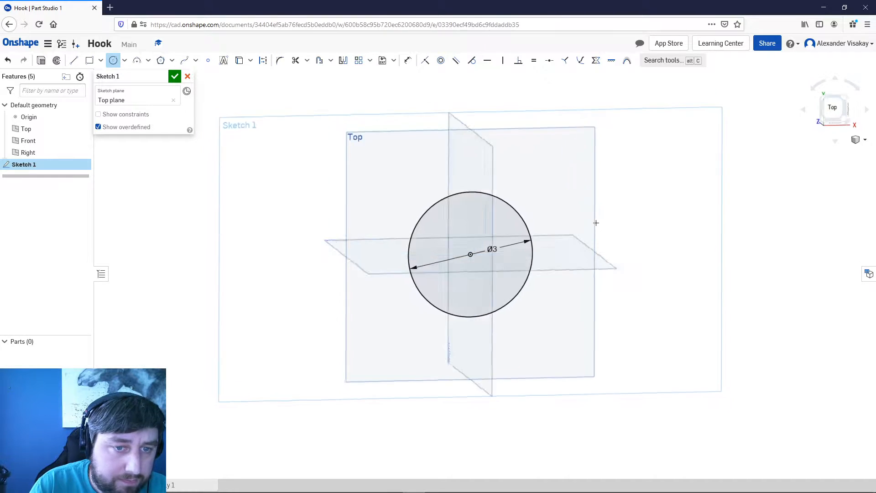
click(174, 76)
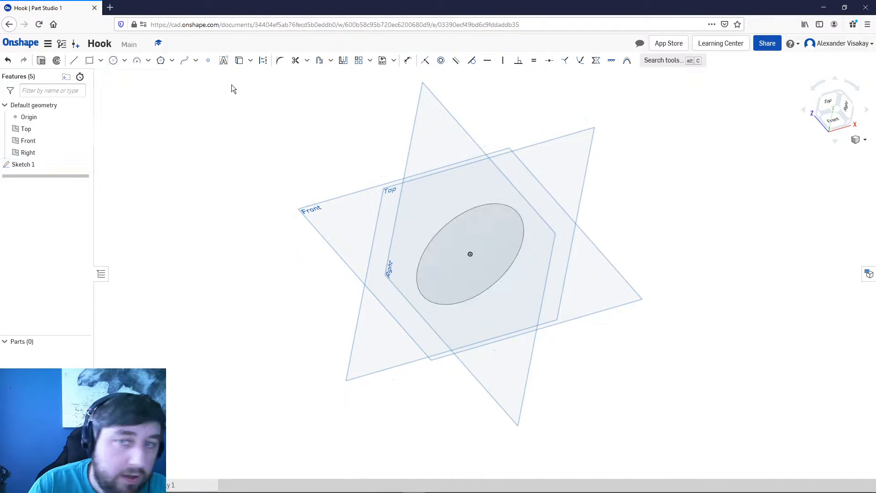
Extrude the circle as a new solid with a blind depth of 8 in
click(836, 110)
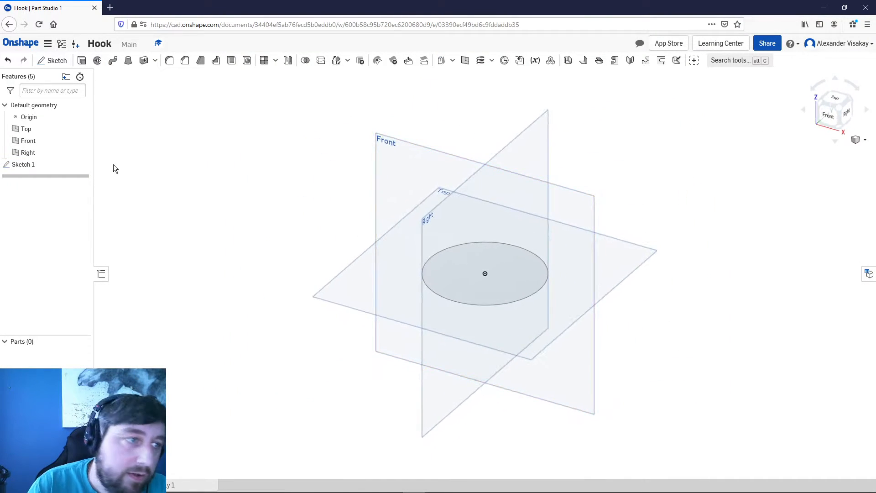
click(82, 61)
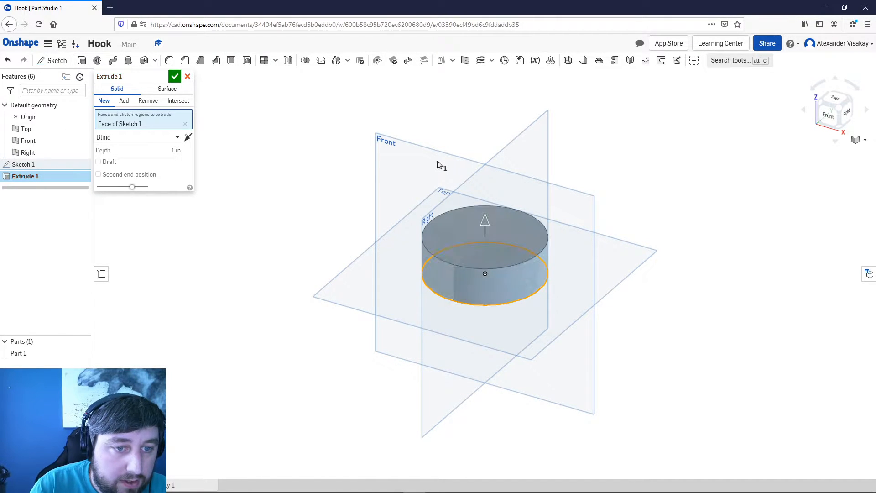
click(173, 151)
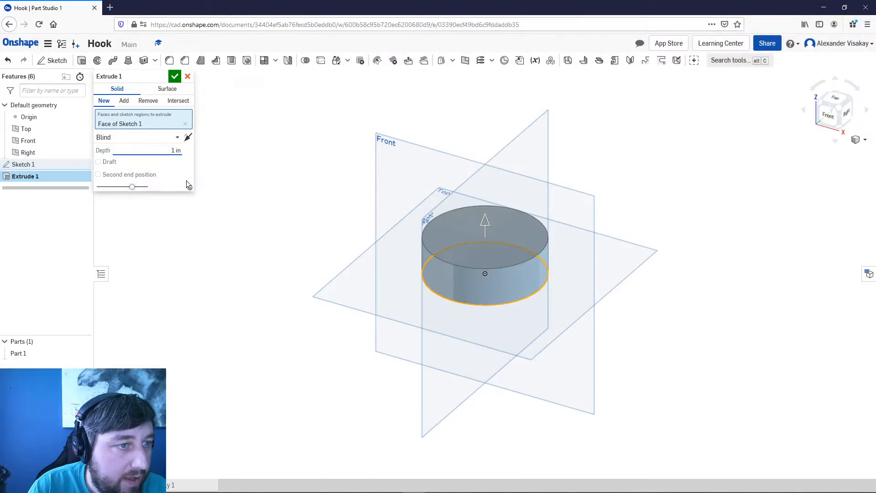
double_click(172, 150)
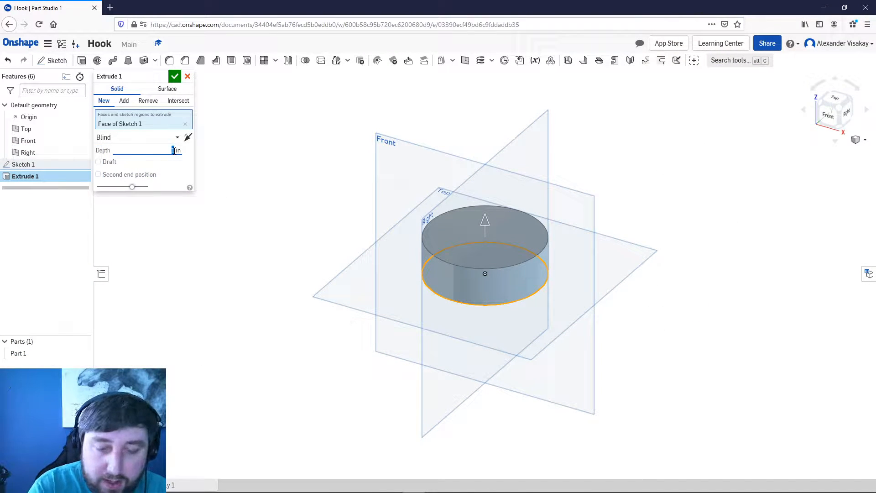
text(8)
click(175, 76)
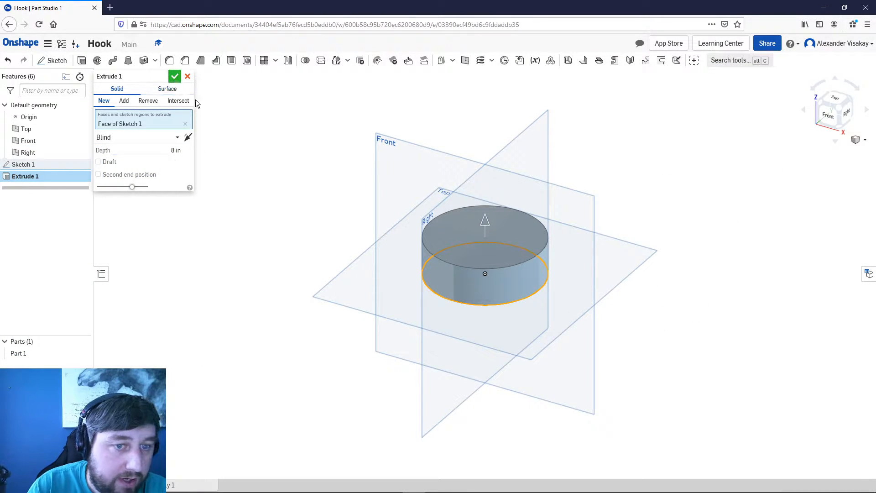
Start a second sketch on the Top plane at the cylinder's base, viewed face on
scroll(382, 171, down, 5)
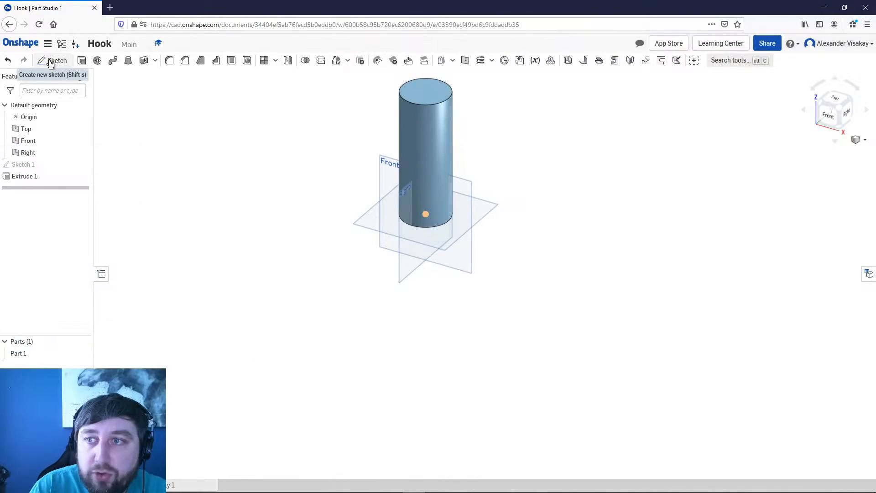
click(51, 61)
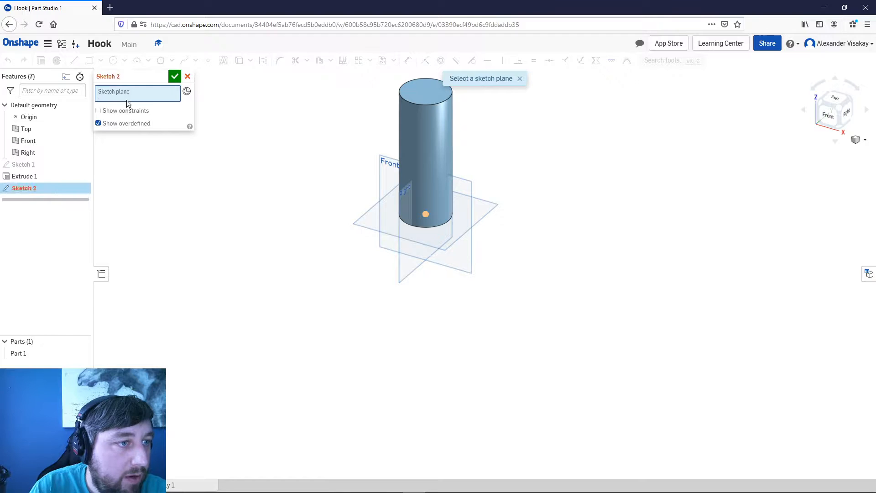
click(36, 129)
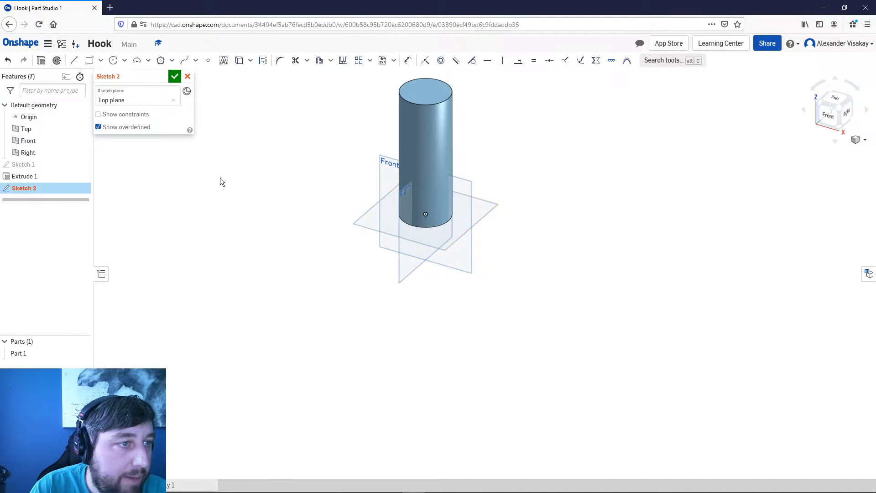
key(n)
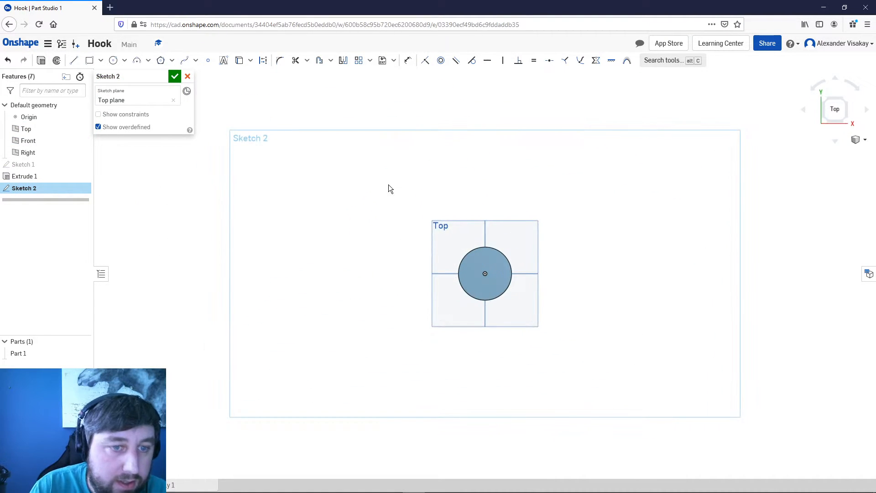
Sketch a 4 in diameter circle centred on the origin around the cylinder and finish the sketch
click(114, 60)
click(485, 273)
click(609, 269)
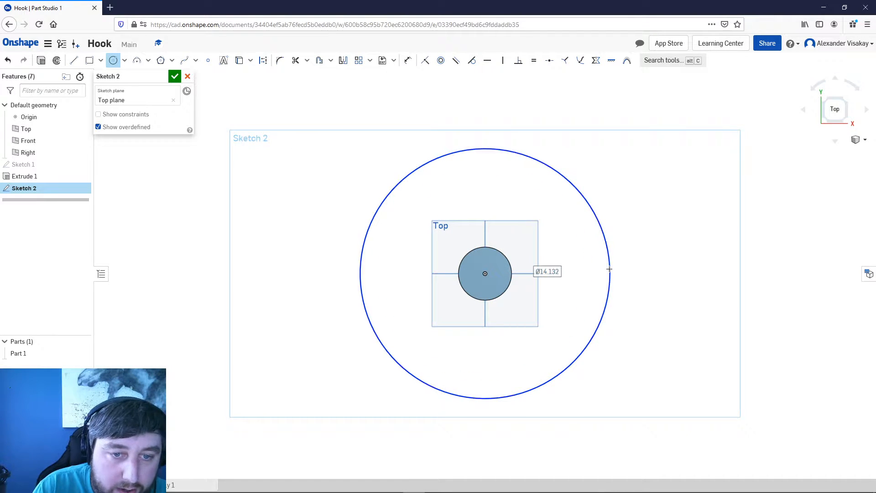
text(4)
key(Return)
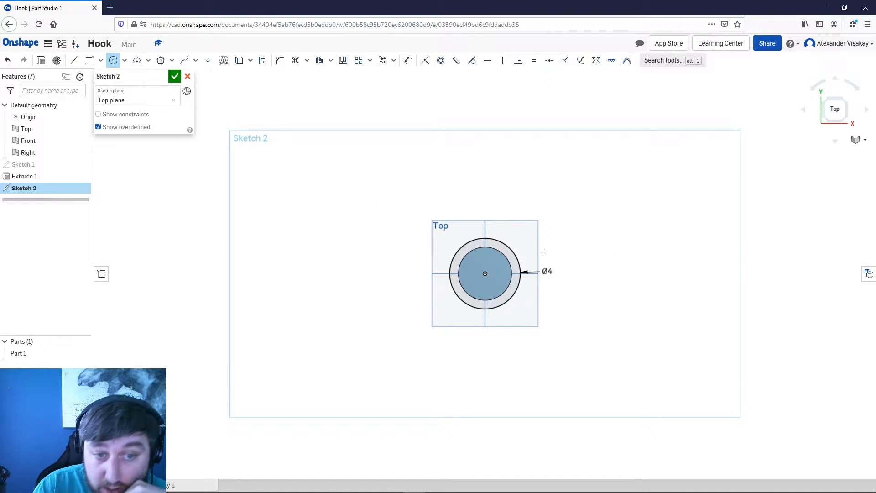
click(175, 76)
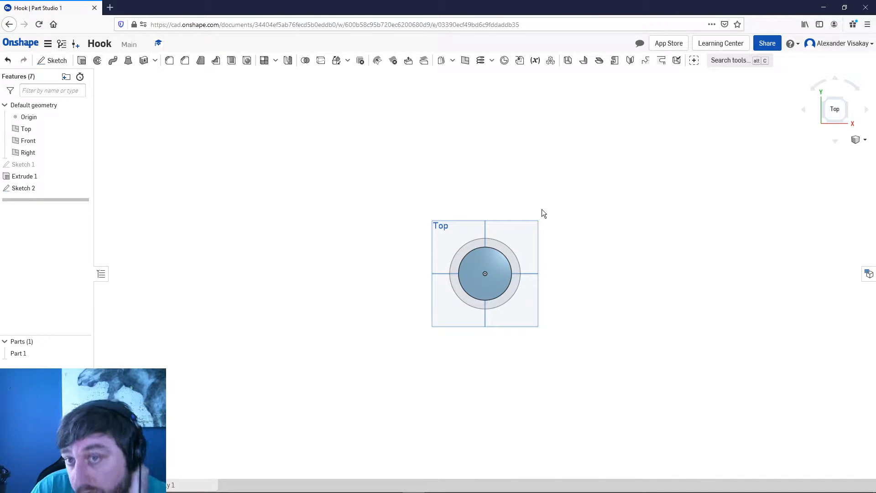
Start a third sketch on the Front plane and view it face on
right_drag(809, 166, 757, 150)
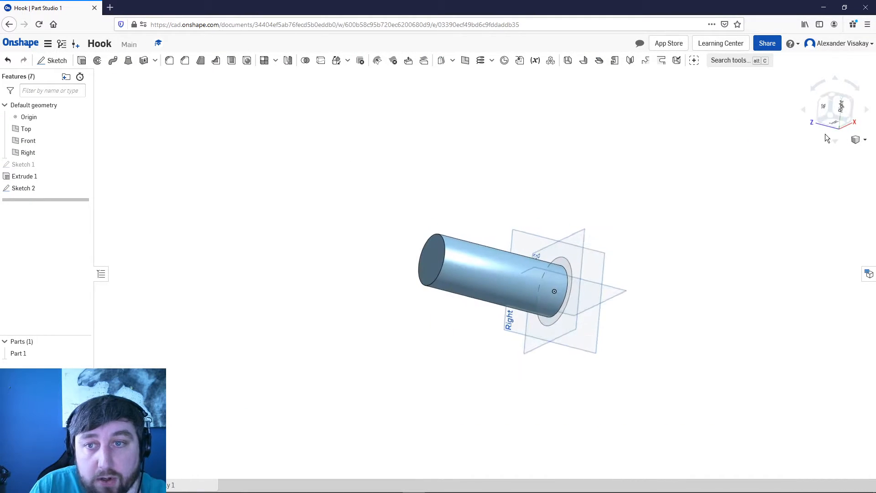
click(831, 120)
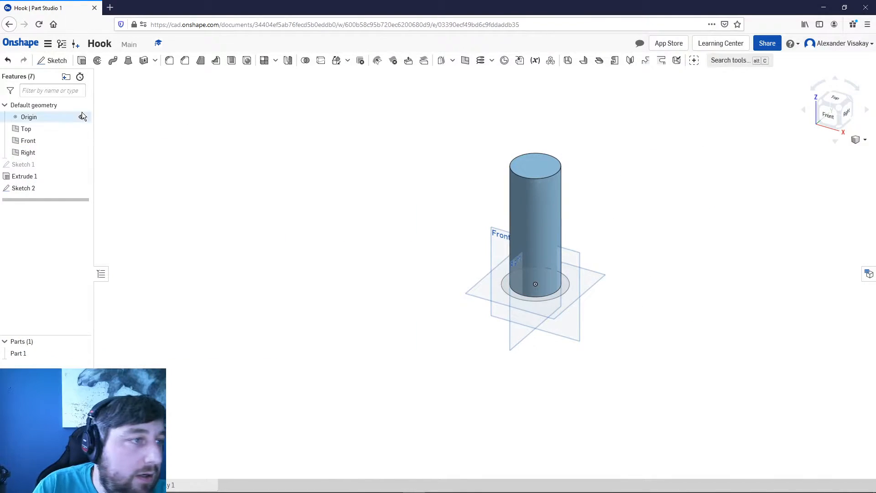
click(53, 61)
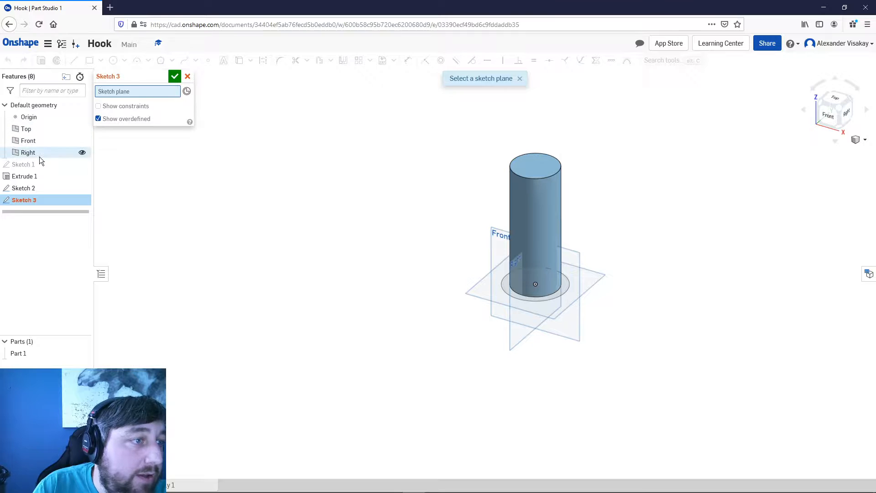
click(42, 140)
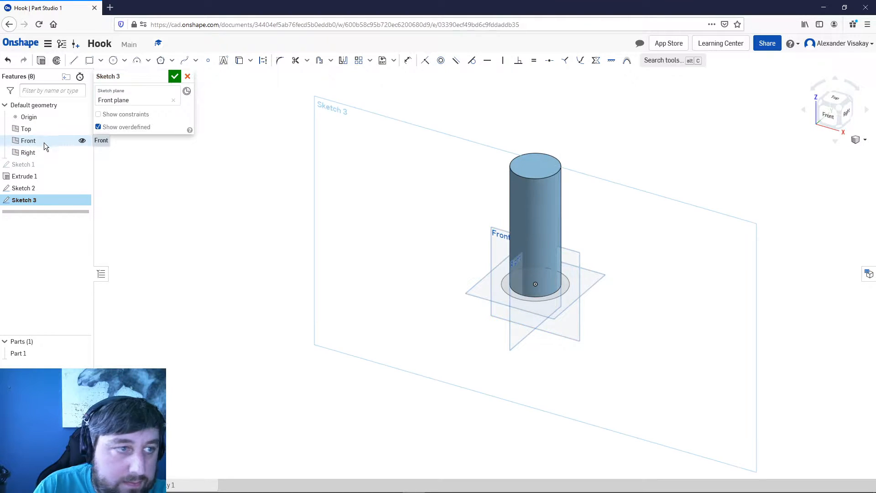
key(n)
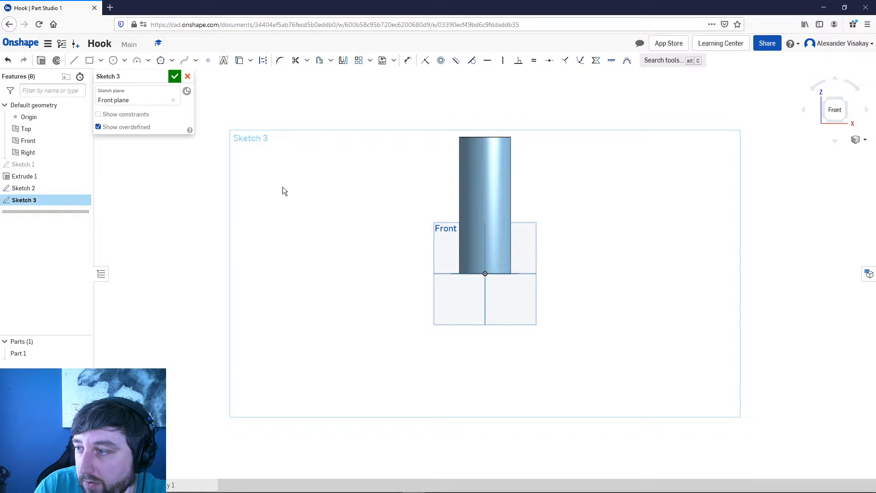
Sketch a 5.5 in horizontal construction line from the origin toward negative X
click(74, 61)
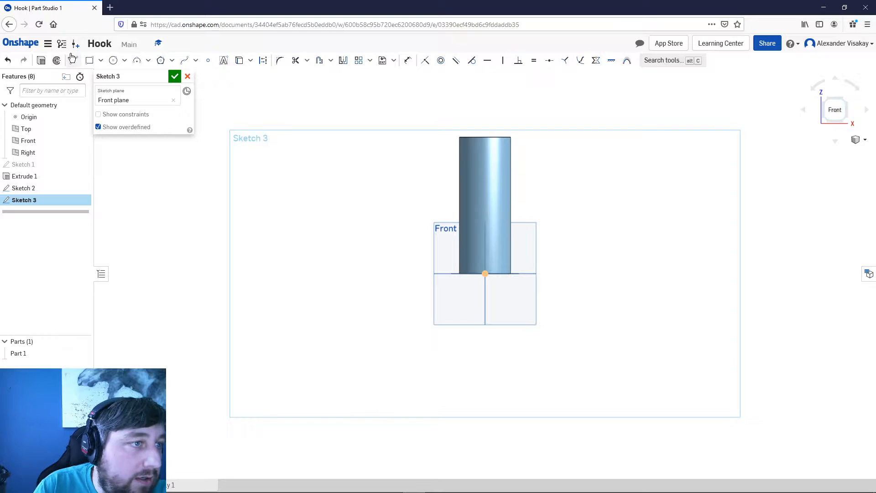
click(262, 61)
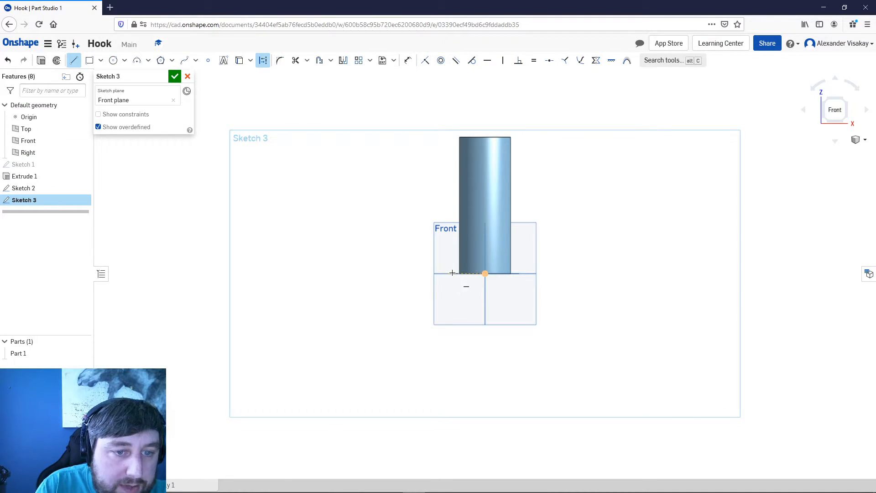
scroll(453, 275, up, 5)
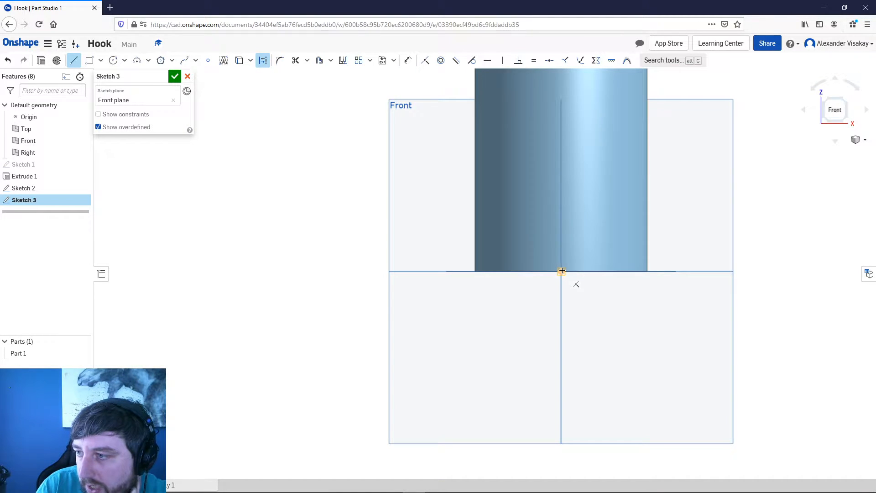
click(561, 271)
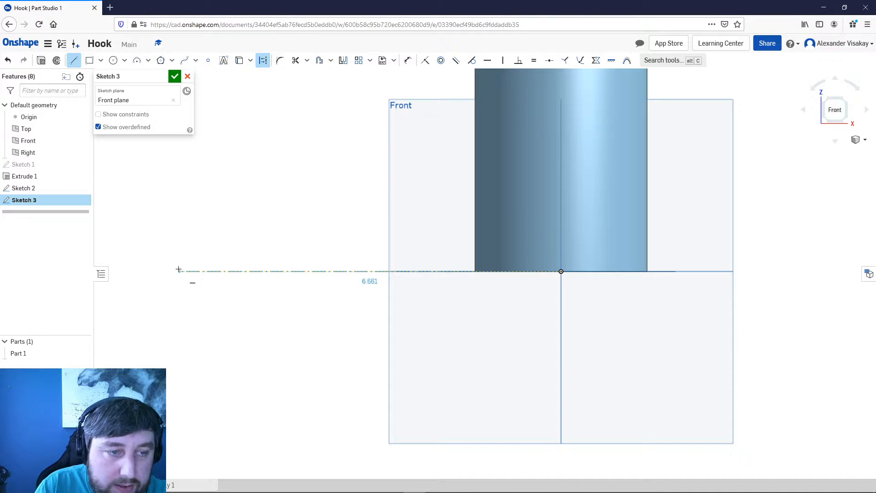
click(178, 270)
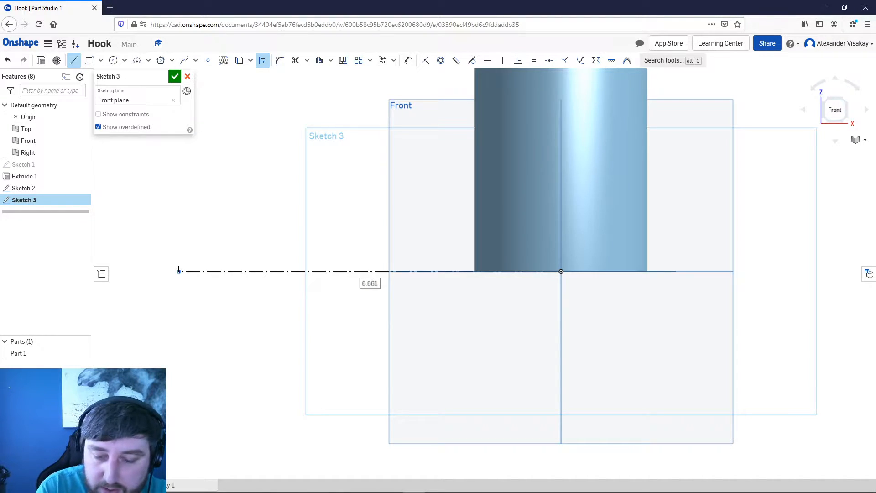
text(5.5)
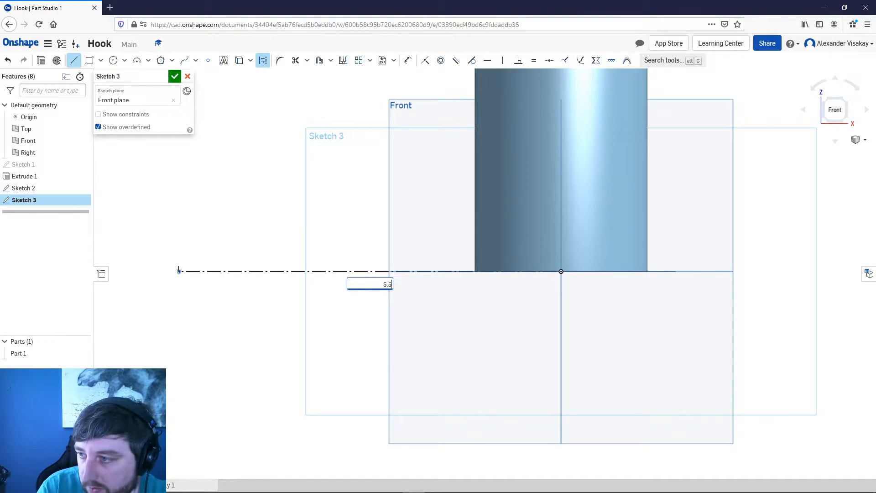
key(Return)
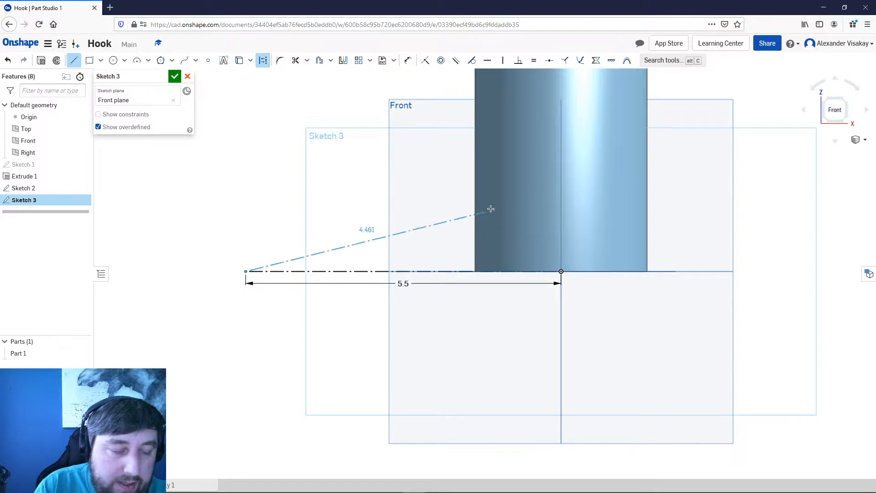
key(Escape)
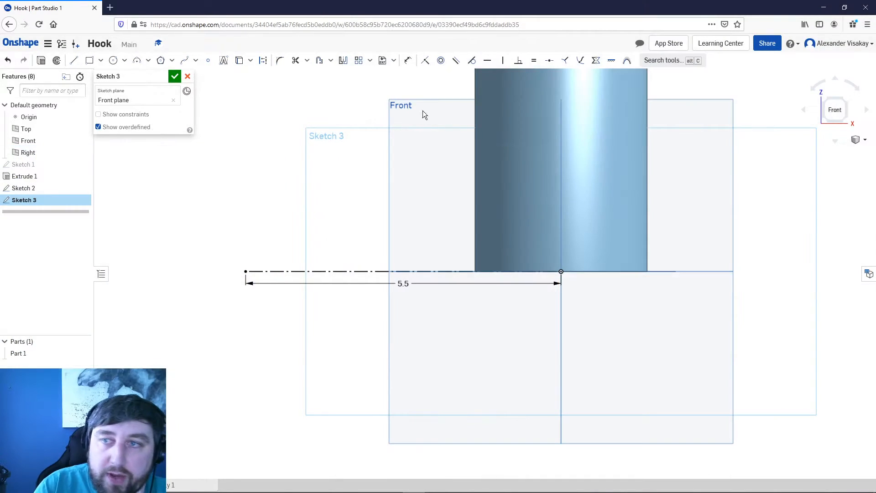
Sketch a 7 in diameter circle centred on the free end of the horizontal construction line
click(114, 60)
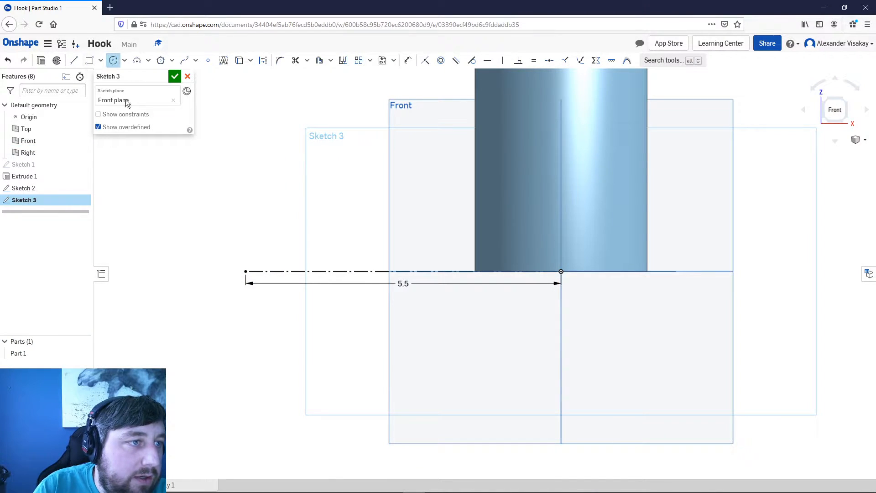
click(246, 271)
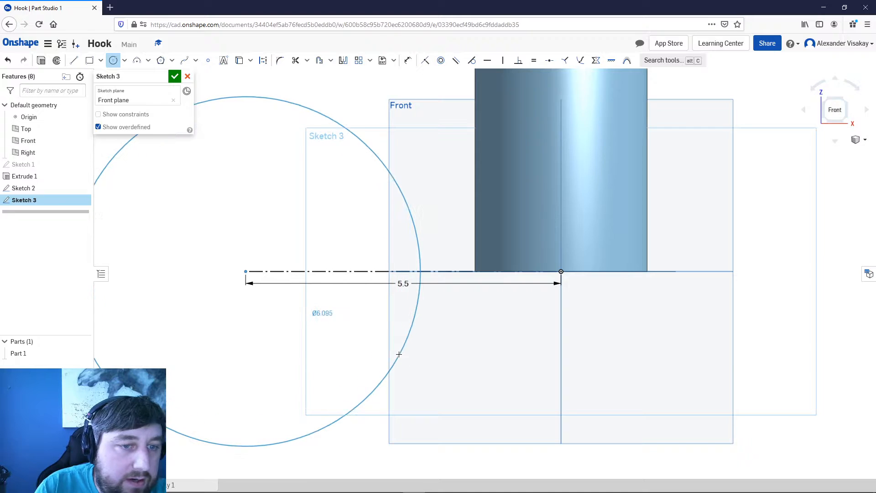
click(404, 355)
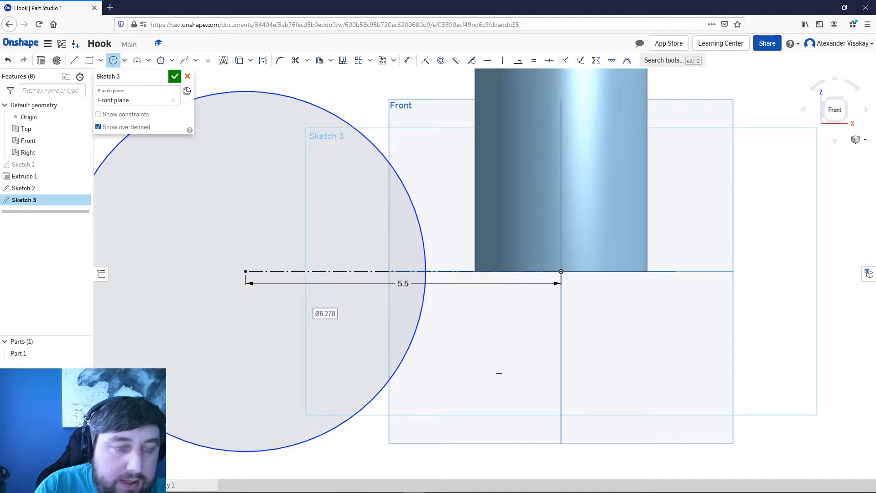
text(3)
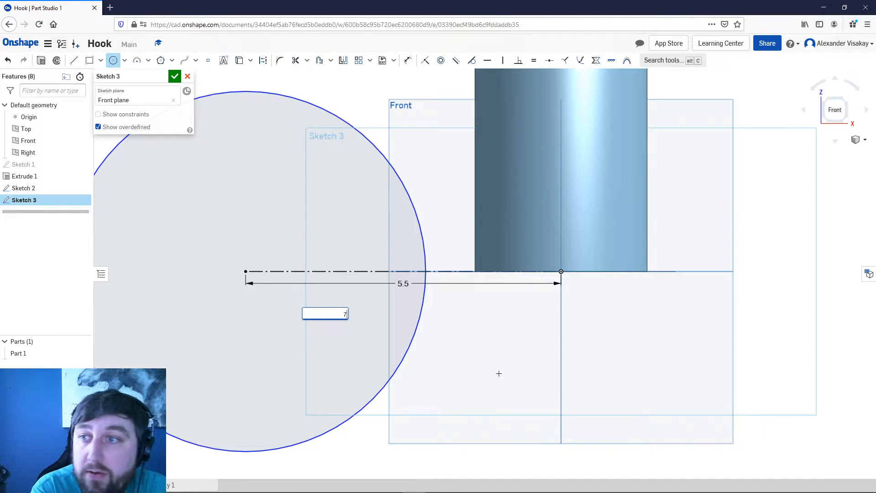
key(Return)
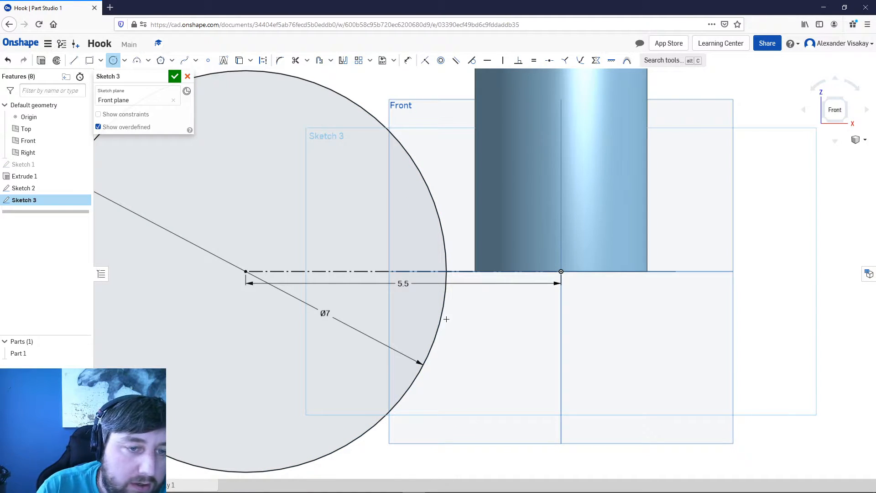
Sketch a 9.5 in vertical construction line straight down from the origin
right_drag(475, 296, 479, 348)
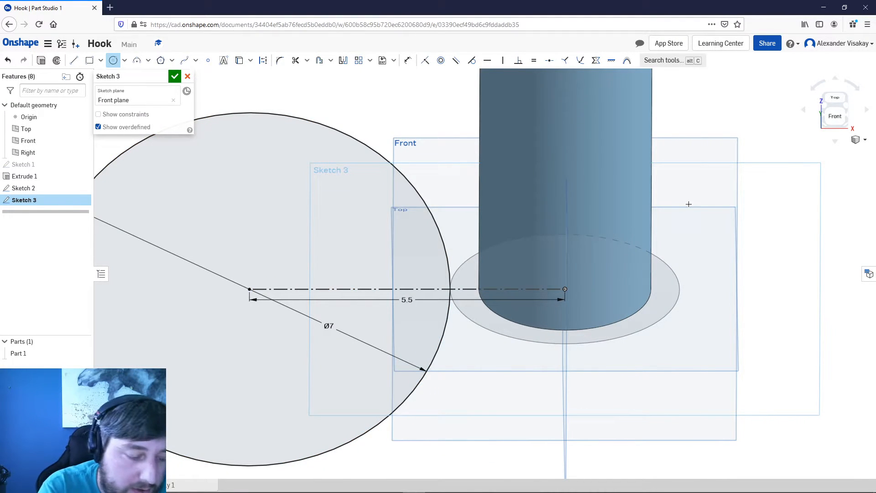
key(n)
scroll(767, 279, down, 5)
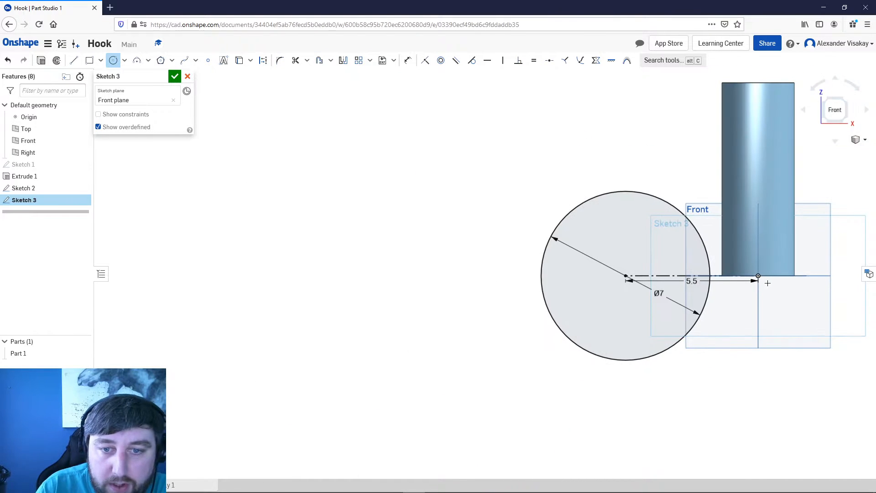
mouse_move(778, 321)
middle_down()
mouse_move(508, 318)
mouse_move(491, 302)
middle_up()
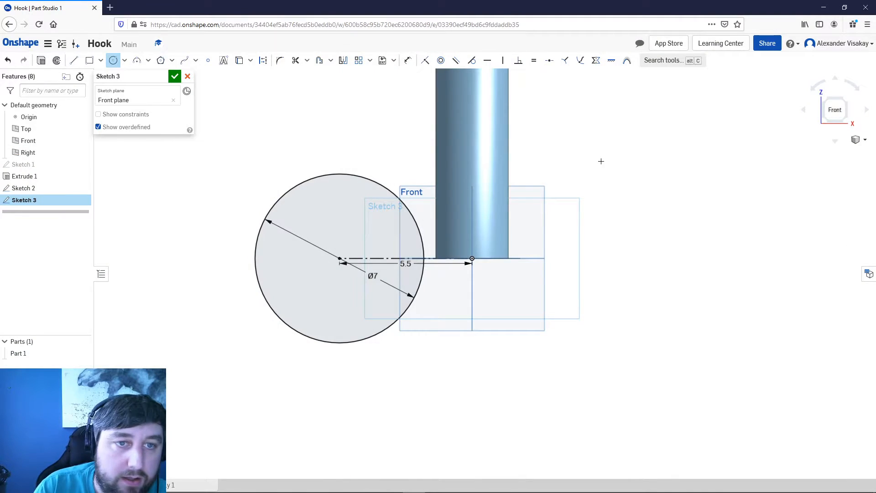
scroll(601, 161, down, 2)
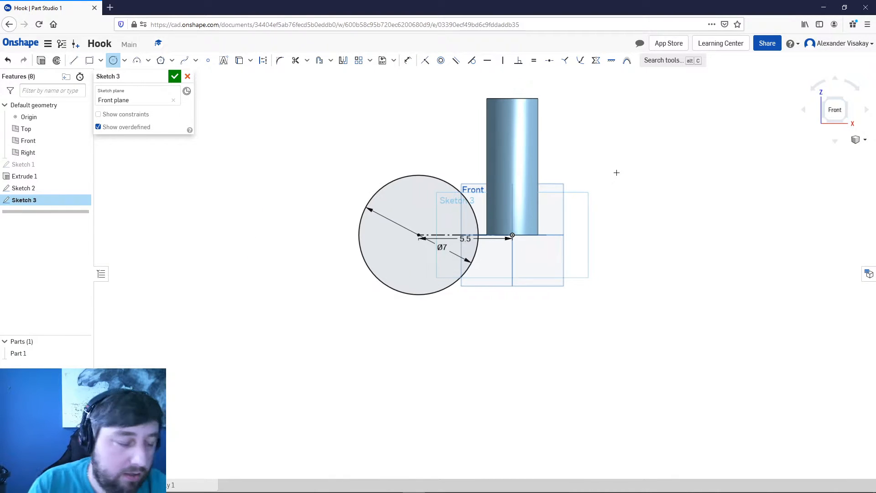
middle_drag(620, 178, 594, 196)
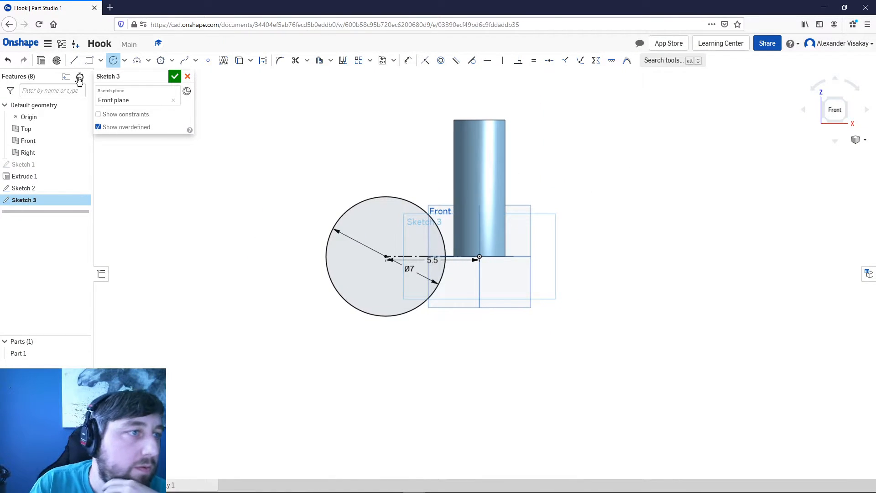
click(75, 61)
click(263, 60)
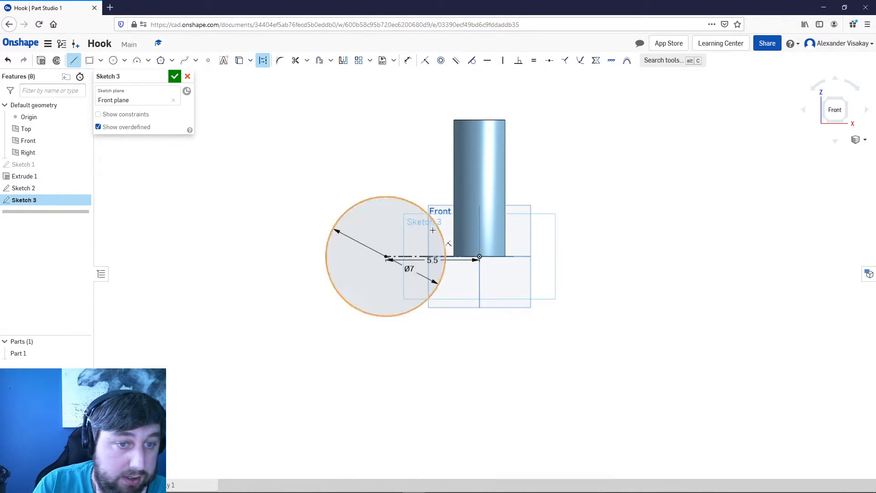
click(480, 257)
click(480, 378)
text(9)
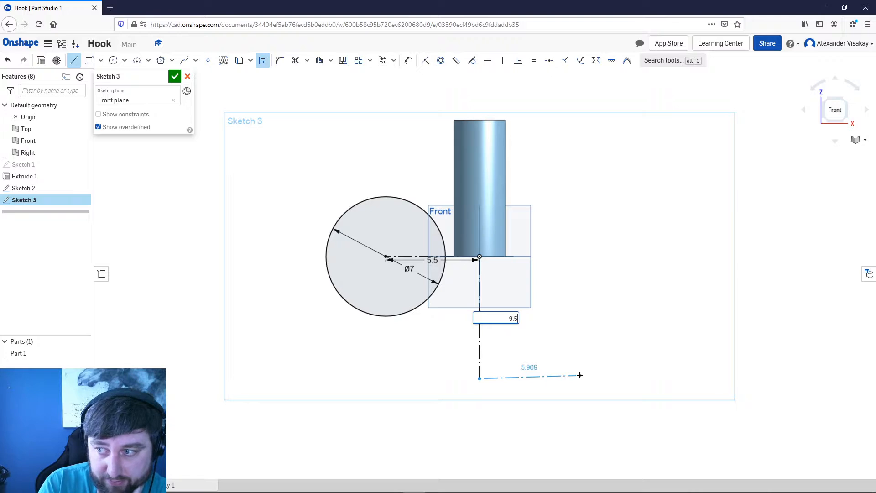
text(.5)
key(Return)
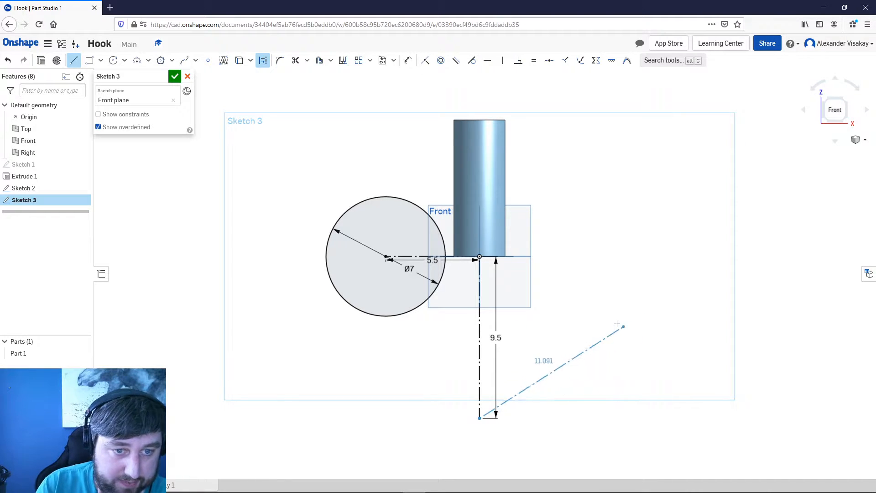
scroll(585, 319, down, 2)
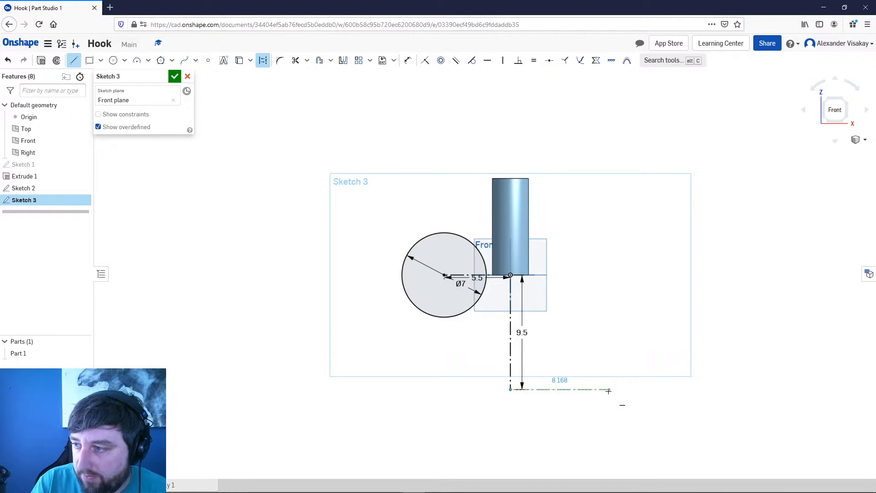
key(Escape)
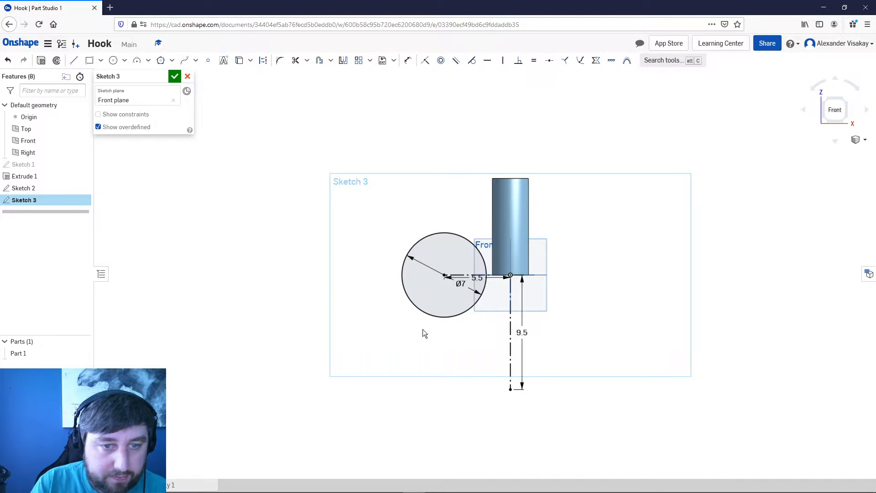
Sketch a 15 in diameter circle centred on the lower end of the vertical construction line
click(113, 60)
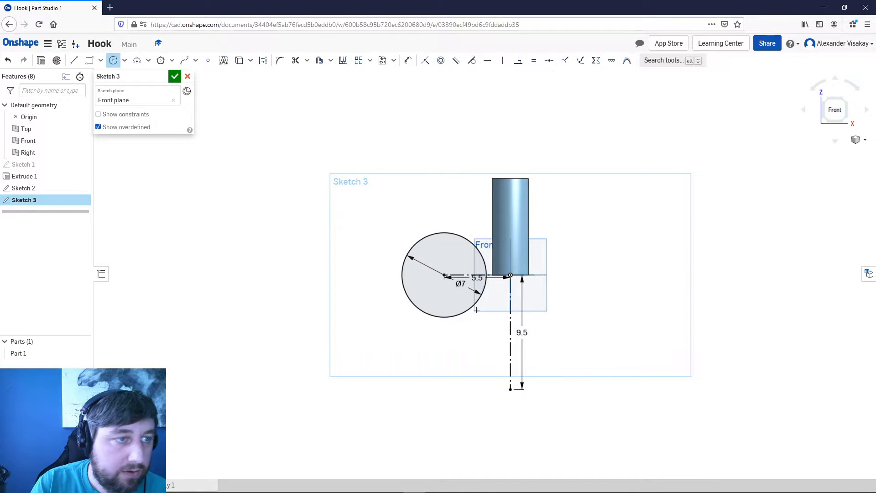
click(510, 388)
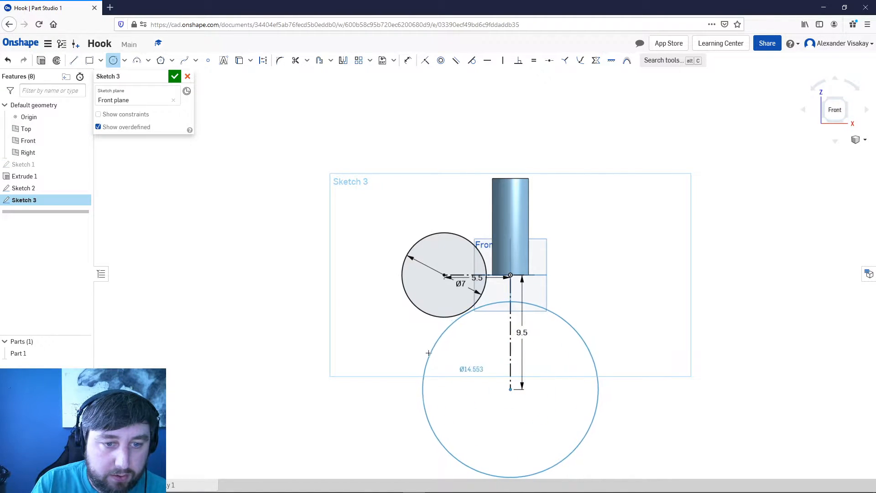
click(425, 367)
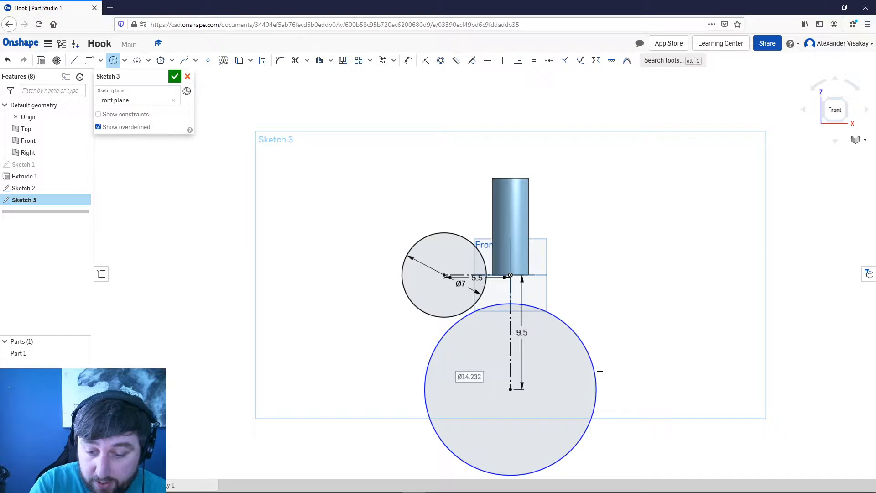
text(15)
key(Return)
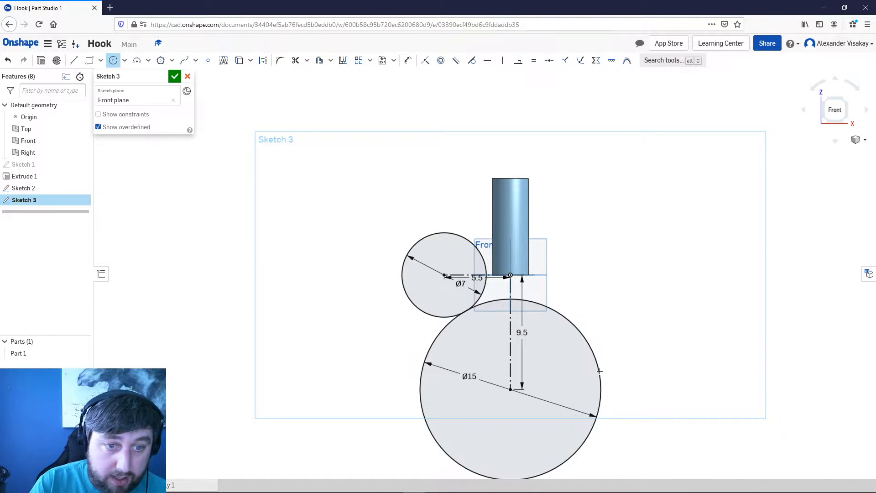
Examine closely where the 7 in and 15 in circles meet to check whether they are tangent
scroll(481, 321, up, 10)
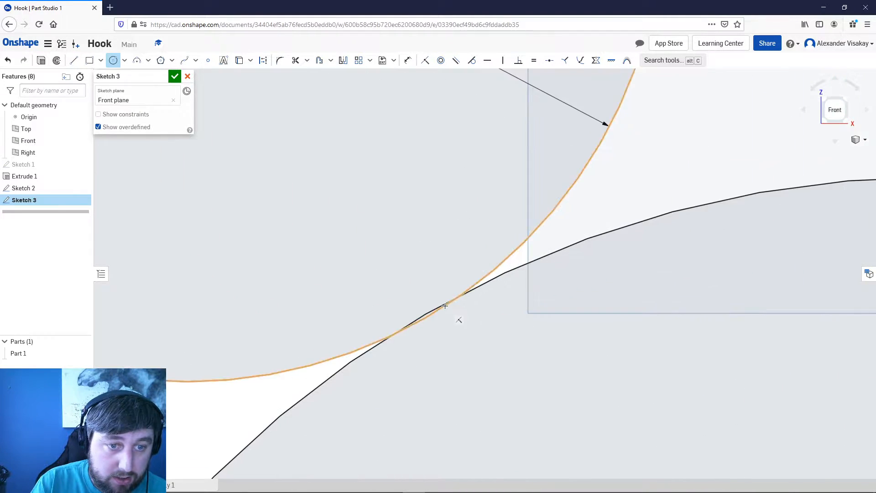
scroll(430, 314, down, 5)
scroll(430, 314, up, 2)
scroll(429, 314, down, 3)
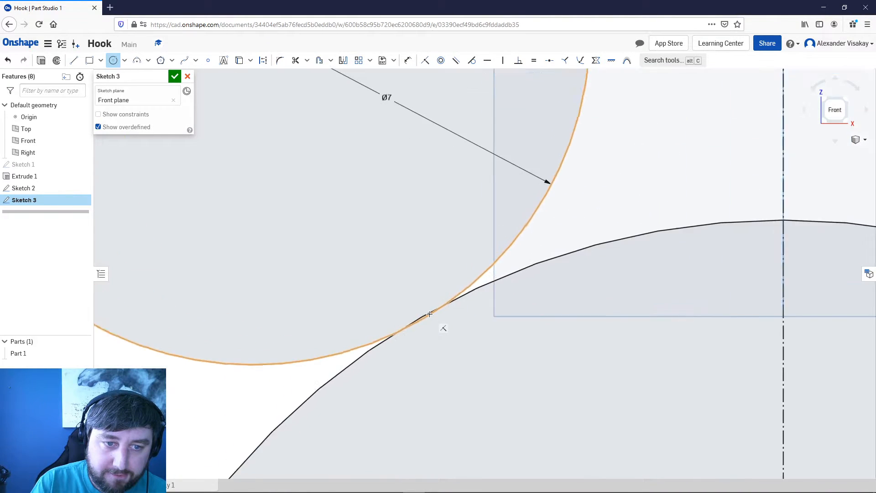
scroll(429, 314, up, 1)
scroll(429, 314, down, 3)
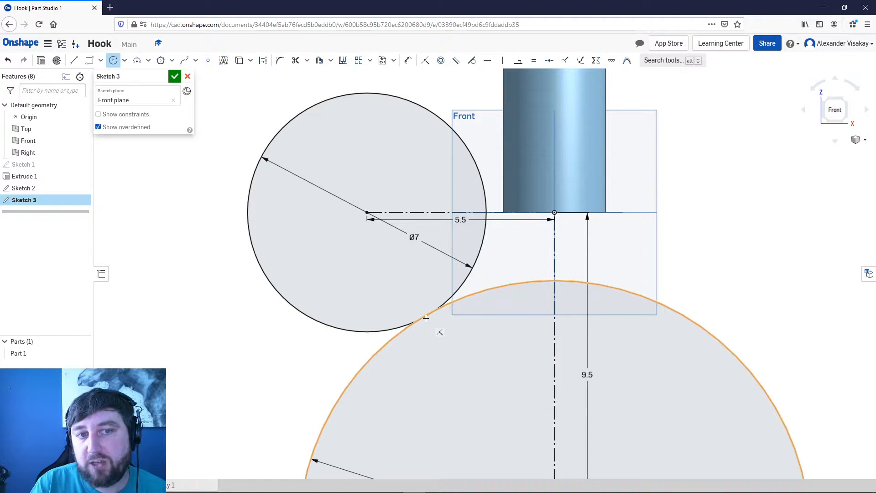
scroll(426, 322, down, 5)
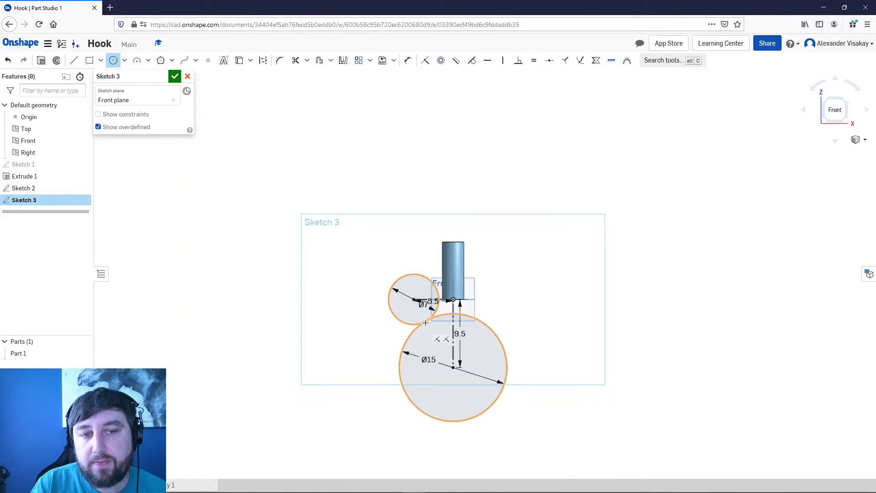
scroll(531, 315, up, 3)
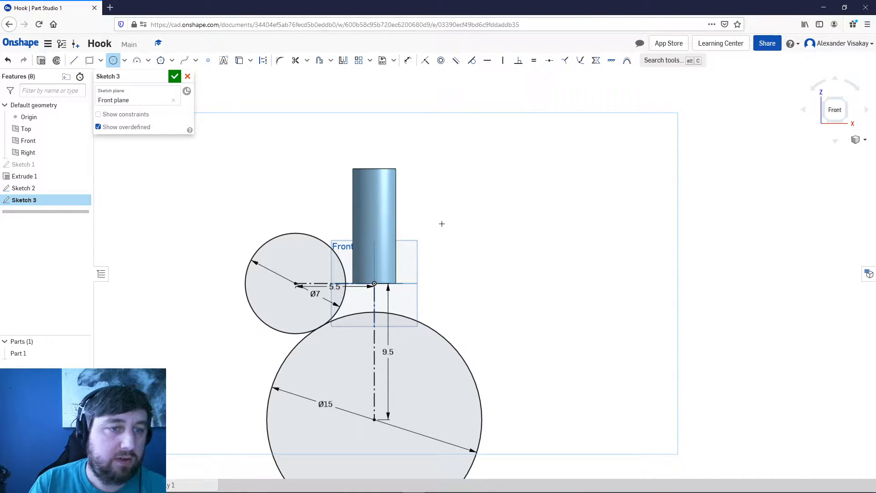
Try to apply a tangent constraint between the 7 in circle and the 15 in circle
key(Escape)
click(312, 237)
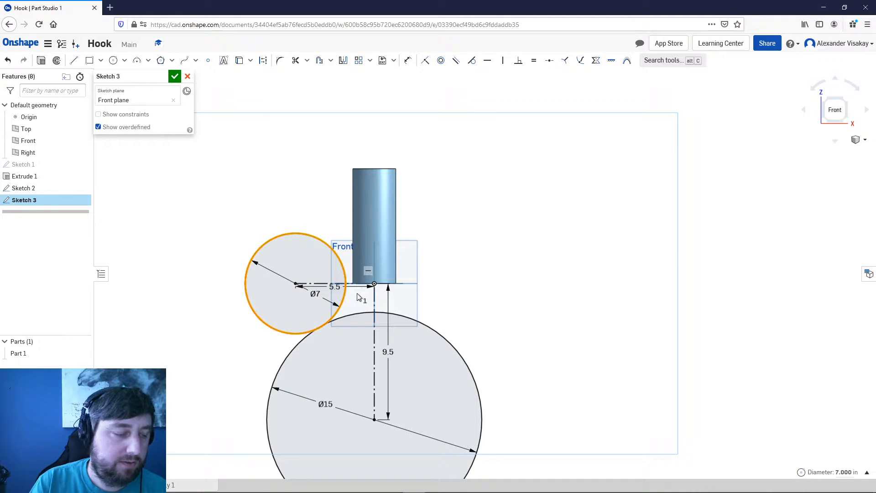
click(354, 314)
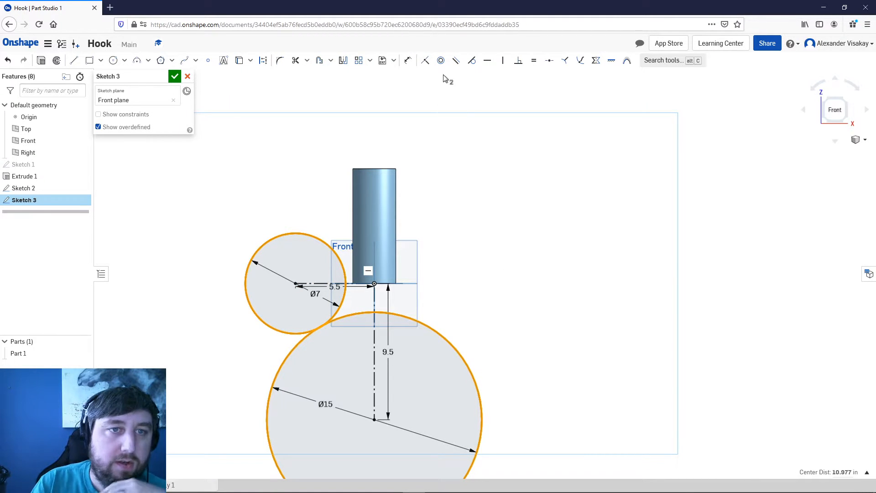
click(475, 66)
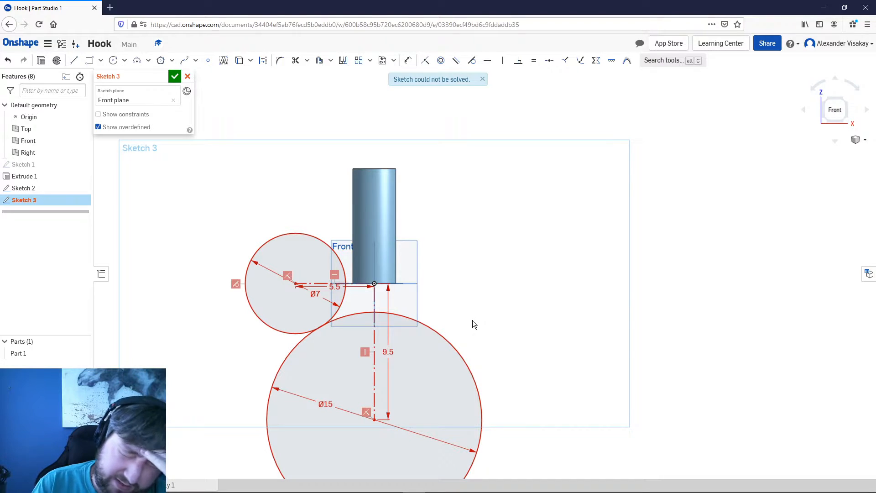
Undo the failed tangent constraint and trim the 7 in circle to its lower-right arc between the horizontal construction line and the 15 in circle
key(ctrl+z)
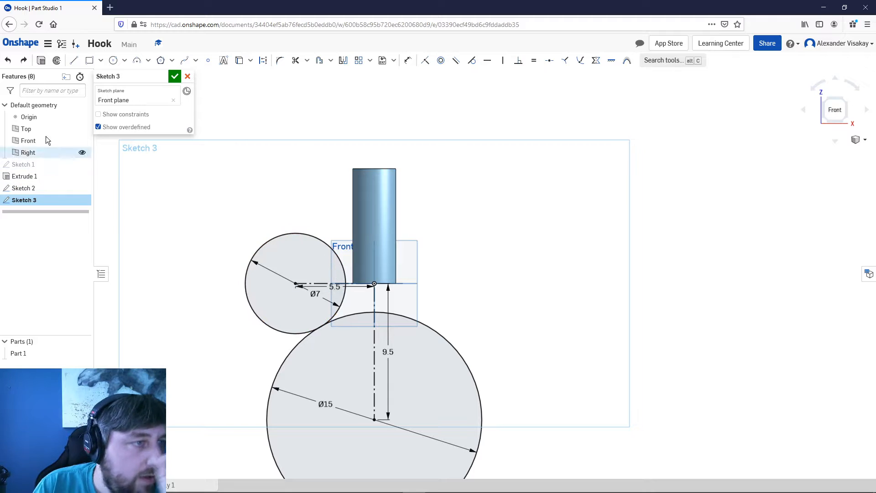
click(295, 60)
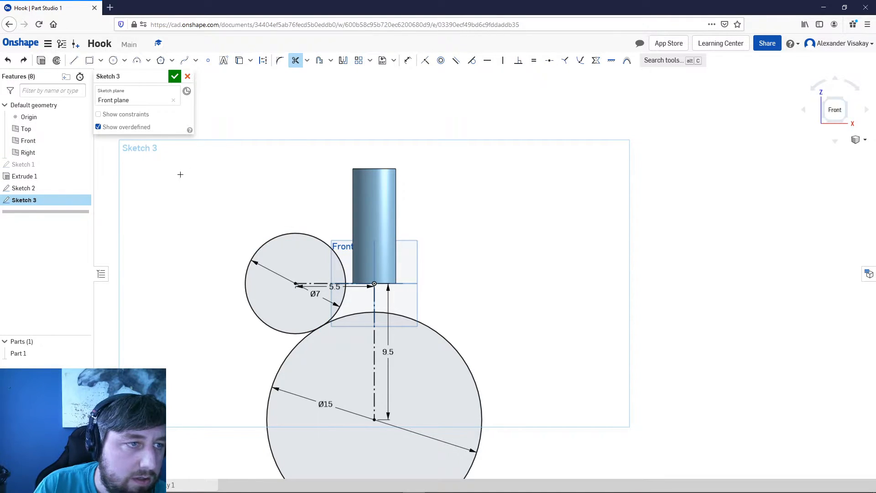
click(285, 235)
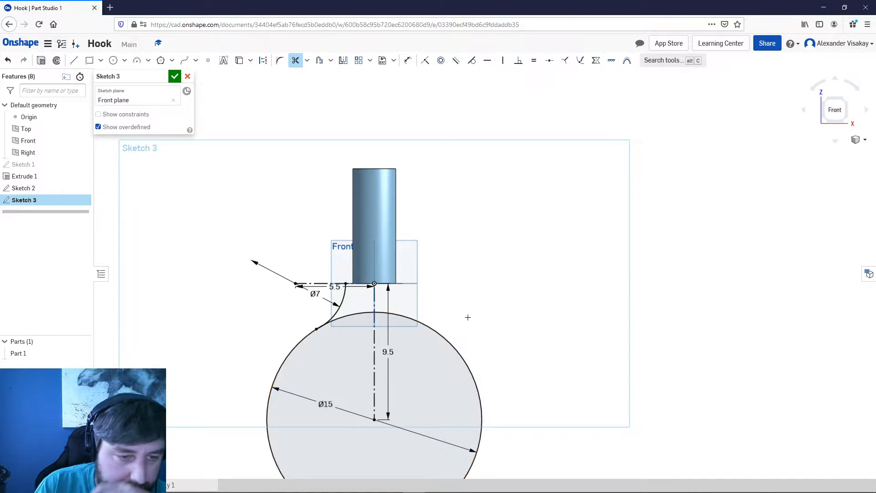
Sketch a vertical construction line about 9.8 in long from the 15 in circle's centre down past its lower edge
scroll(466, 315, down, 3)
click(74, 60)
click(263, 60)
click(412, 378)
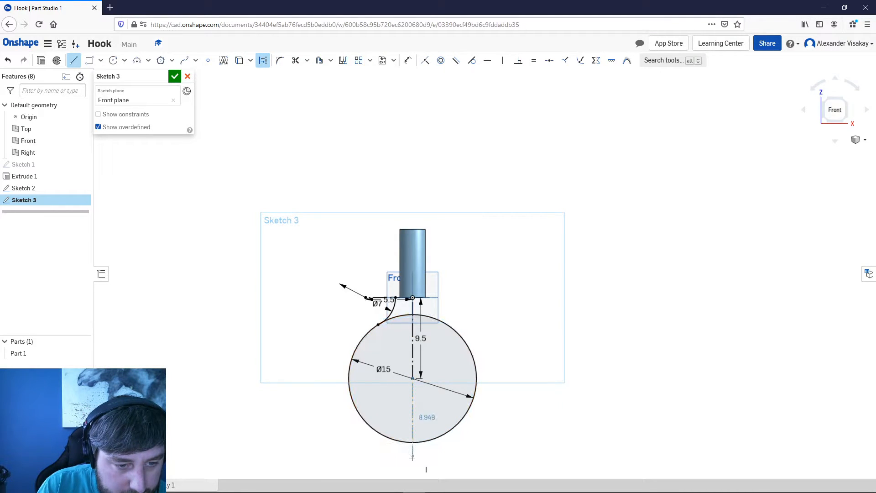
click(413, 462)
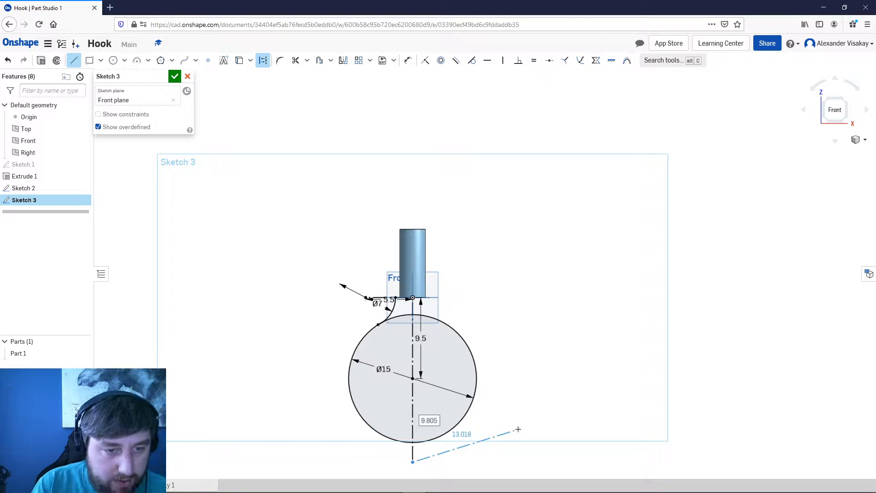
key(Escape)
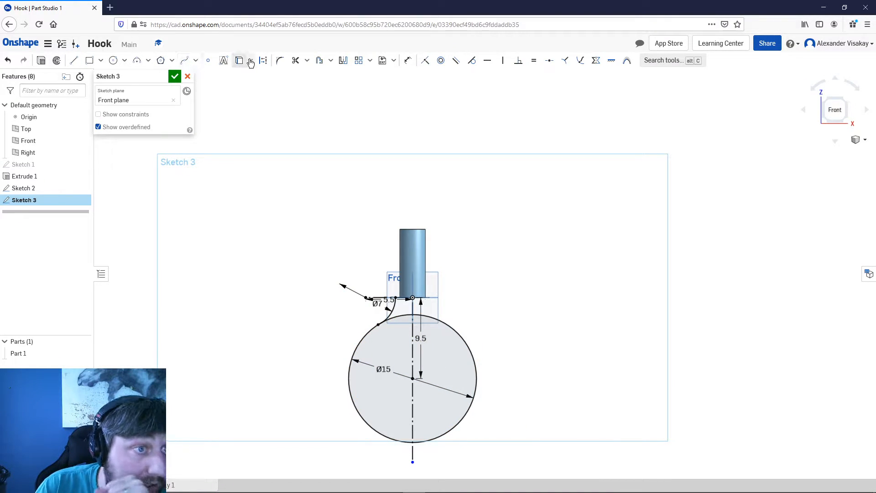
Trim away the right half and the upper-left portion of the 15 in circle between the vertical construction line and the 7 in arc
click(295, 61)
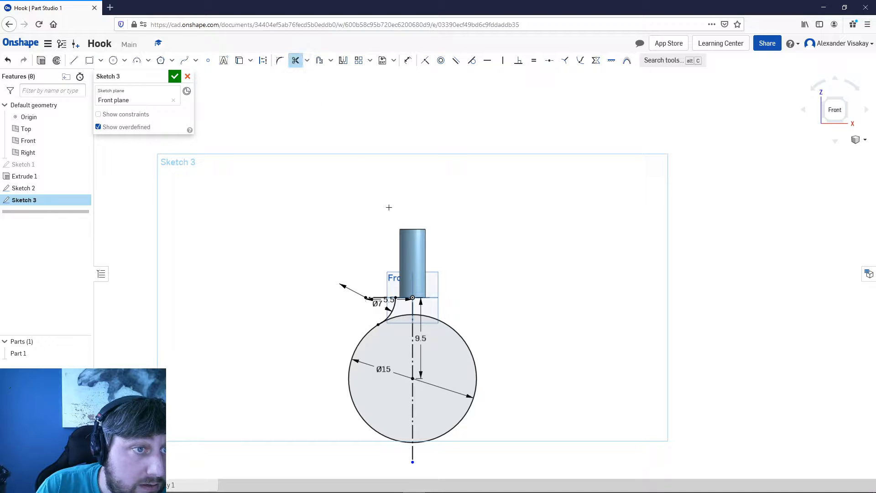
click(455, 330)
click(398, 318)
Trim the lower overlapping segment where the 7 in and 15 in arcs cross, and finish the path sketch
scroll(381, 324, up, 5)
scroll(381, 324, up, 8)
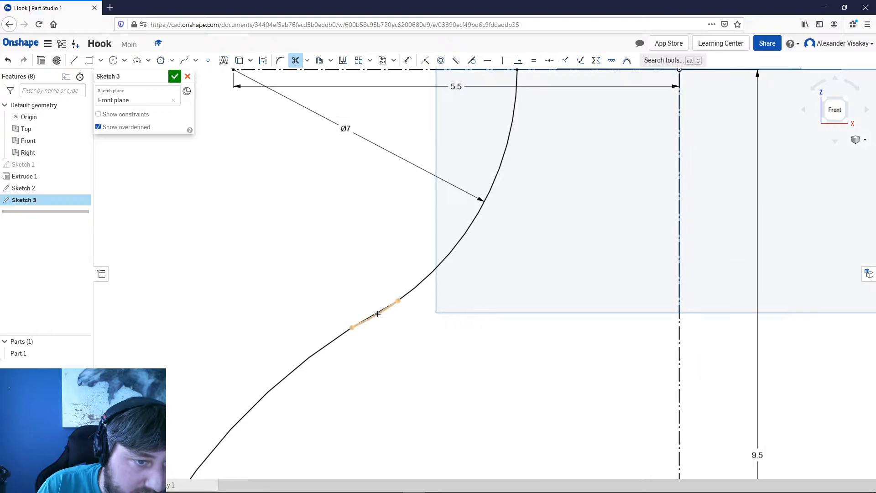
scroll(376, 322, down, 3)
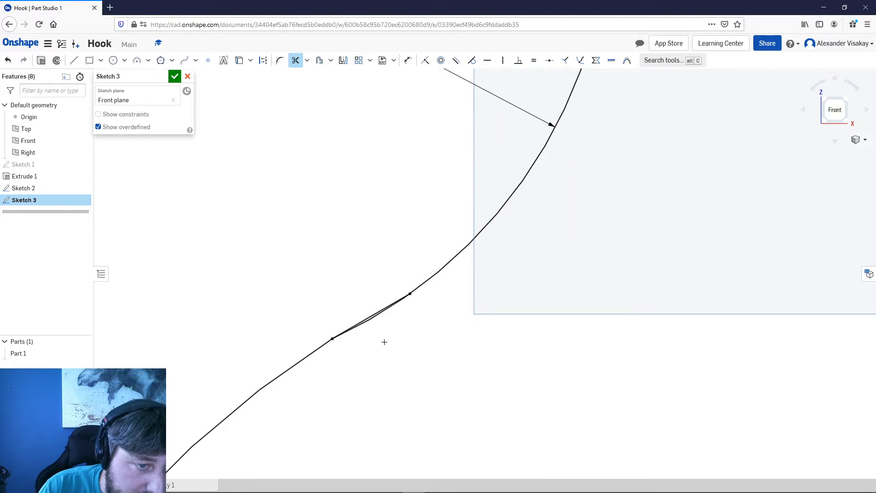
scroll(370, 329, up, 3)
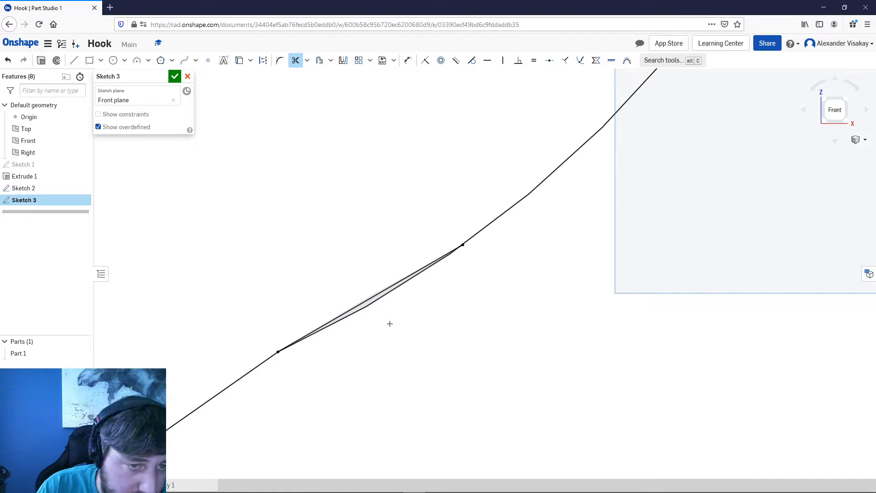
click(371, 307)
scroll(487, 251, down, 2)
scroll(487, 251, down, 4)
scroll(687, 291, down, 5)
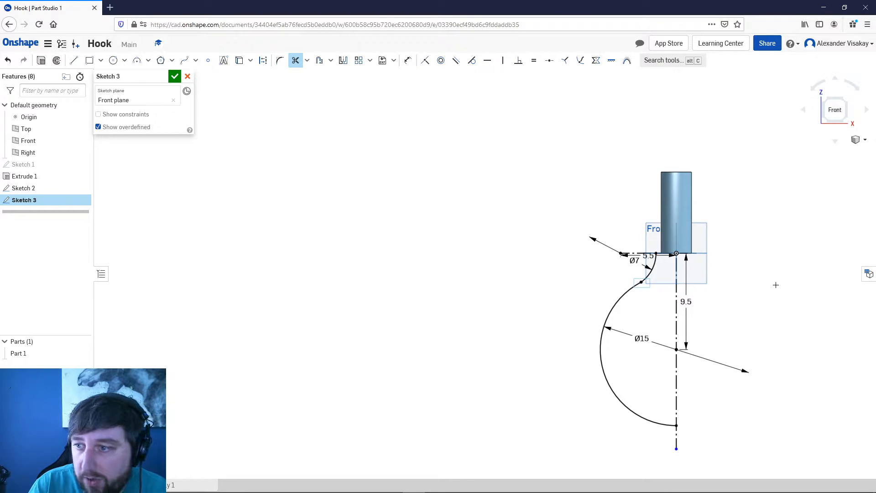
middle_drag(777, 288, 669, 305)
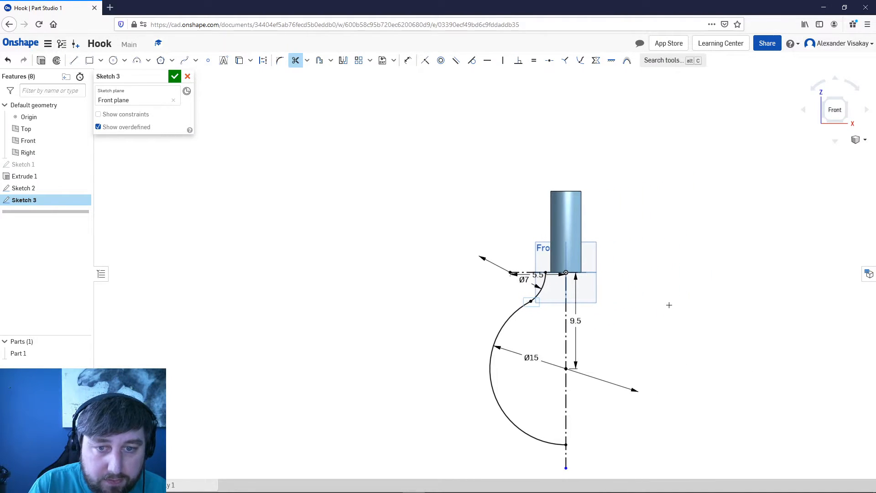
click(175, 77)
Sweep the Sketch 2 circle along the two connected arcs of Sketch 3 as a solid added to Part 1
right_drag(636, 291, 615, 324)
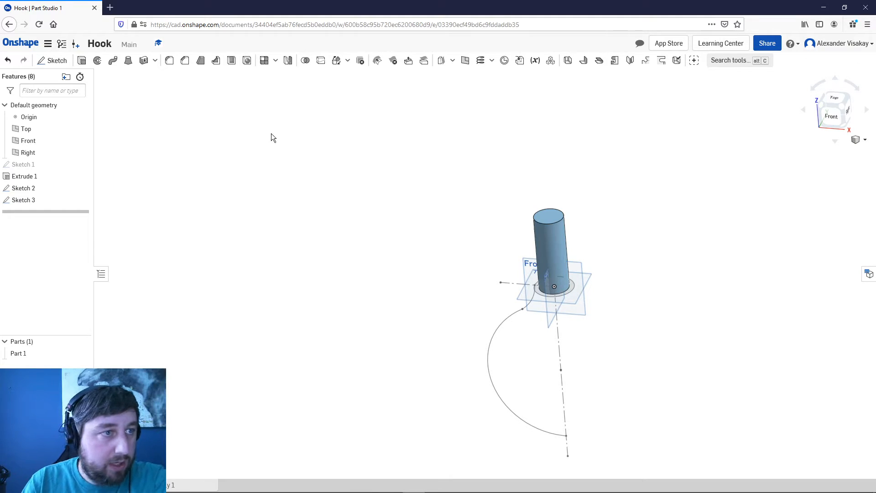
click(112, 63)
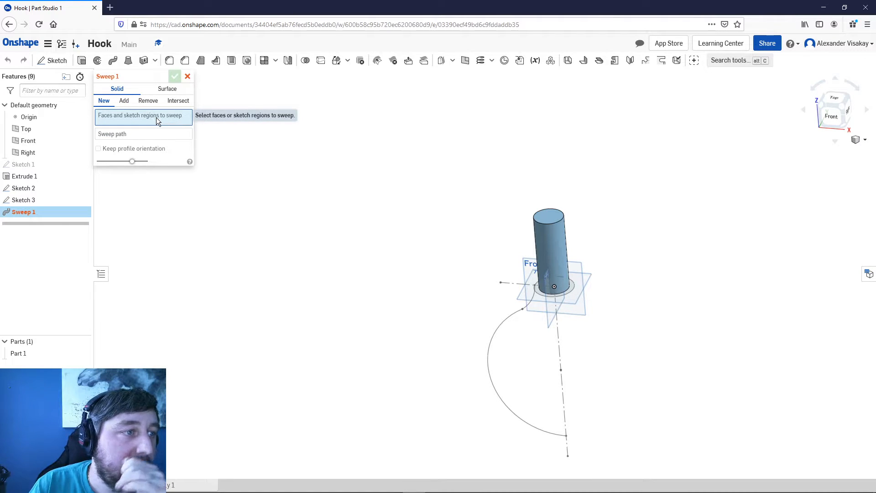
click(542, 294)
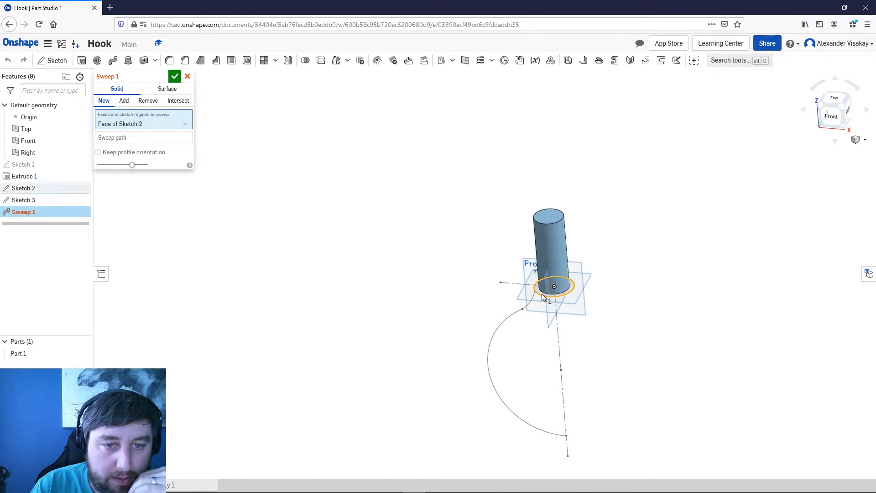
click(143, 138)
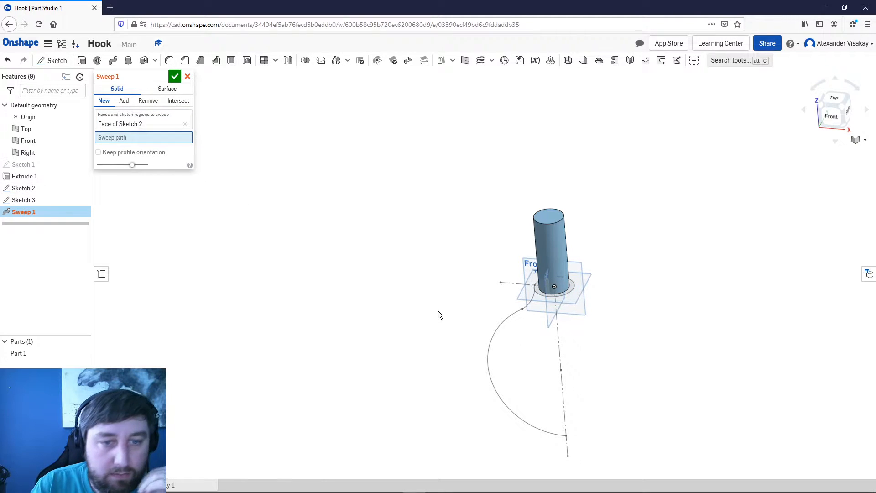
click(530, 303)
click(506, 323)
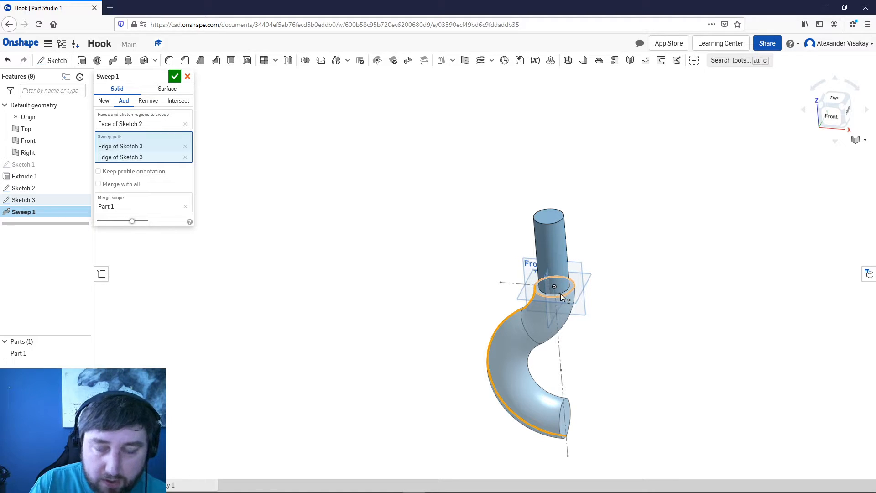
click(173, 76)
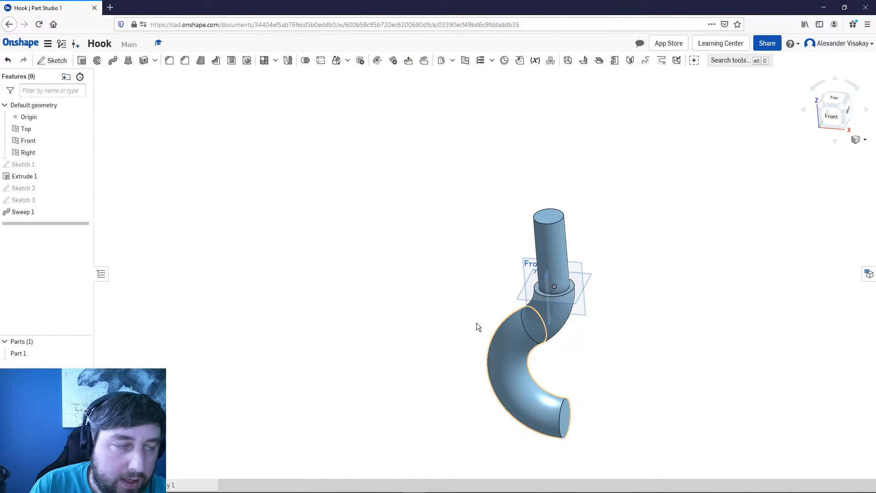
Reopen the Sweep 1 feature to review its profile, path and merge scope, keeping the settings as they are
click(29, 213)
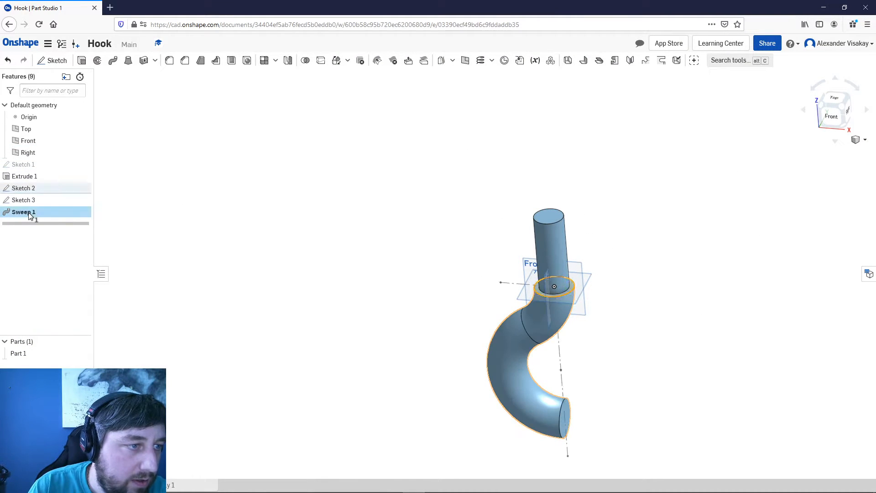
double_click(29, 214)
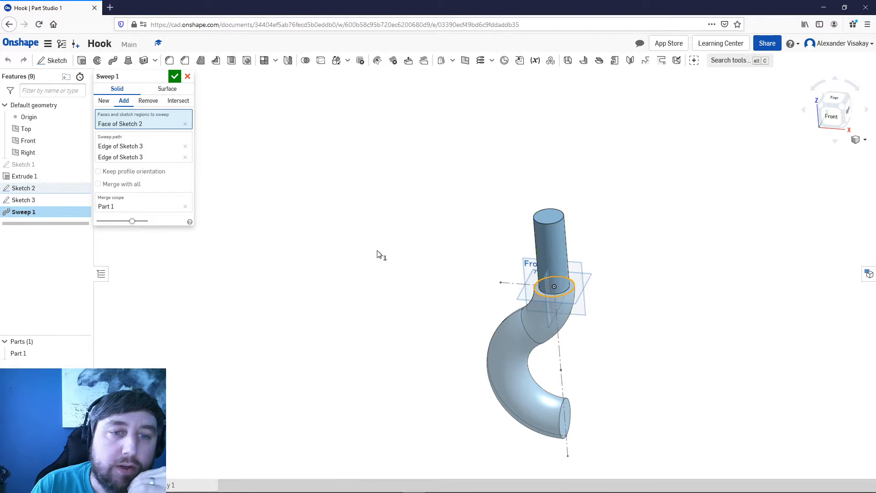
click(175, 77)
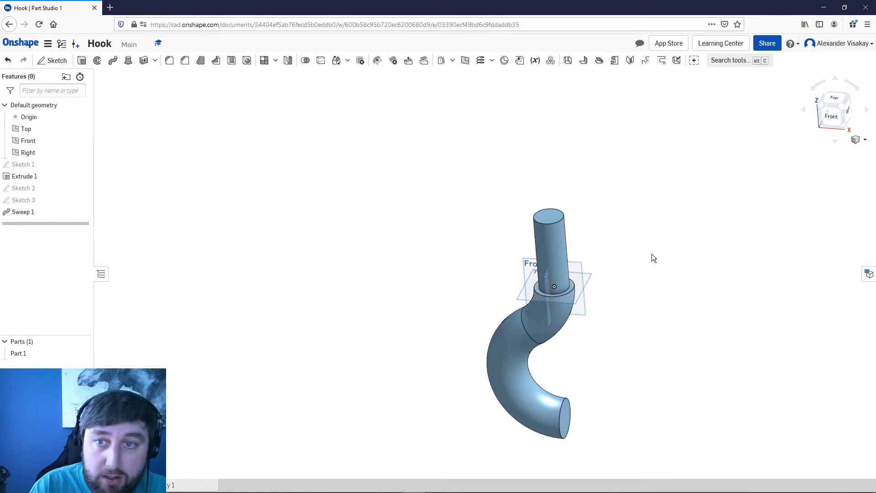
Start a new sketch on the Right plane
click(828, 118)
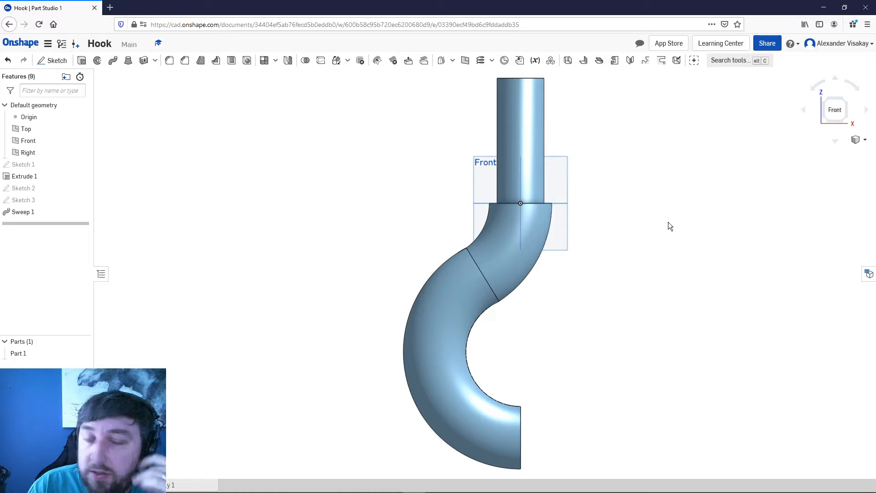
click(38, 117)
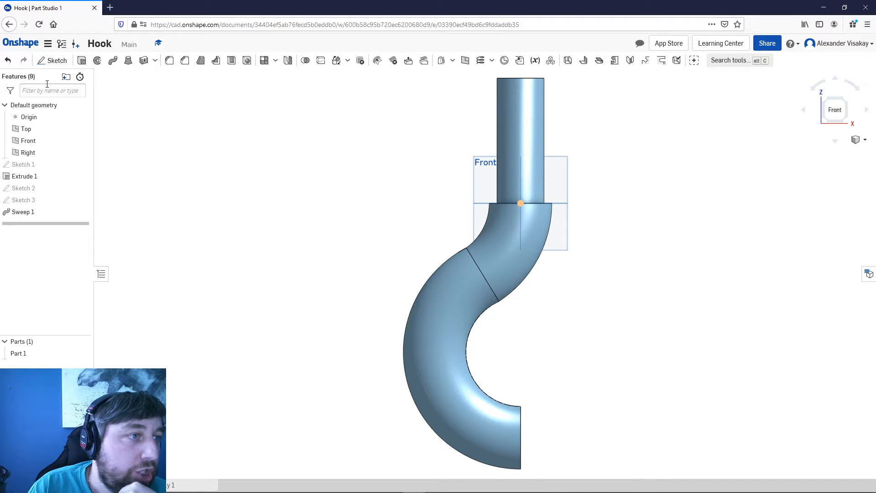
click(54, 62)
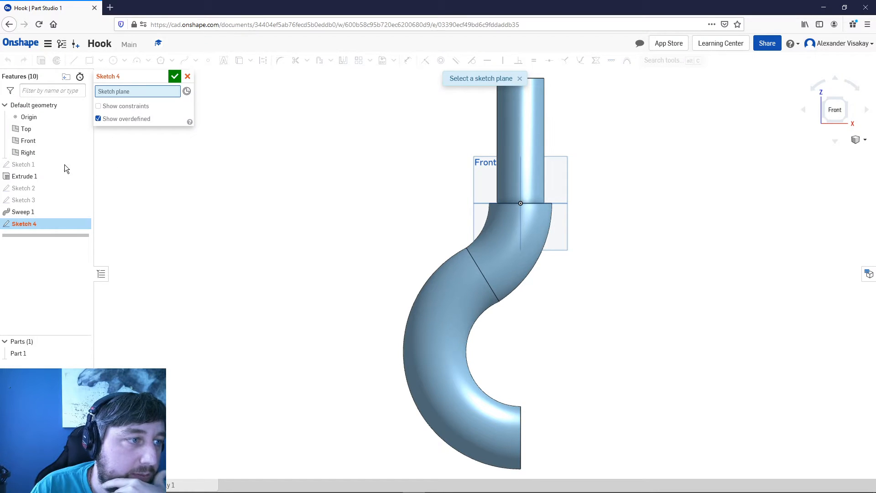
click(42, 152)
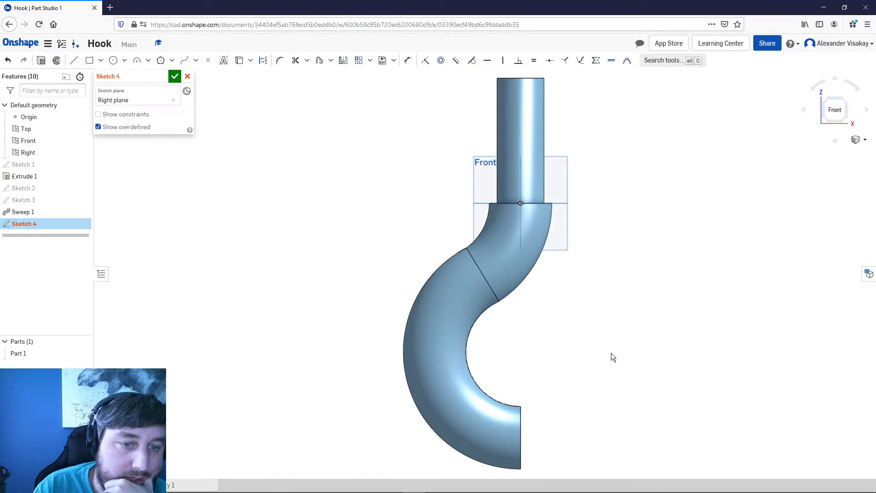
Sketch a 4 in diameter circle centred on the flat end face of the swept hook
right_drag(612, 353, 538, 413)
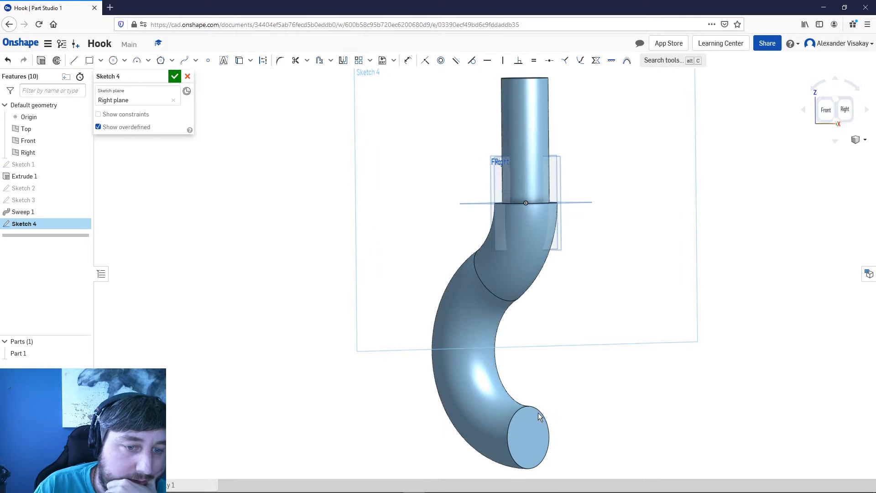
click(113, 62)
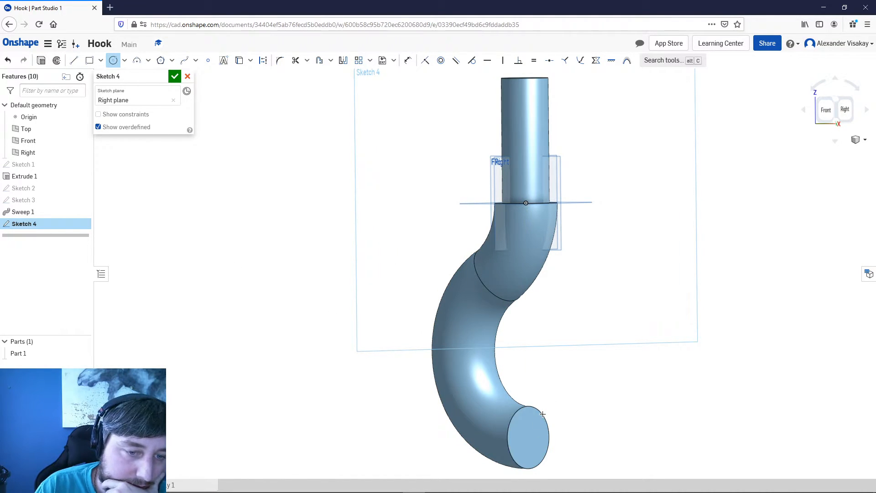
click(527, 437)
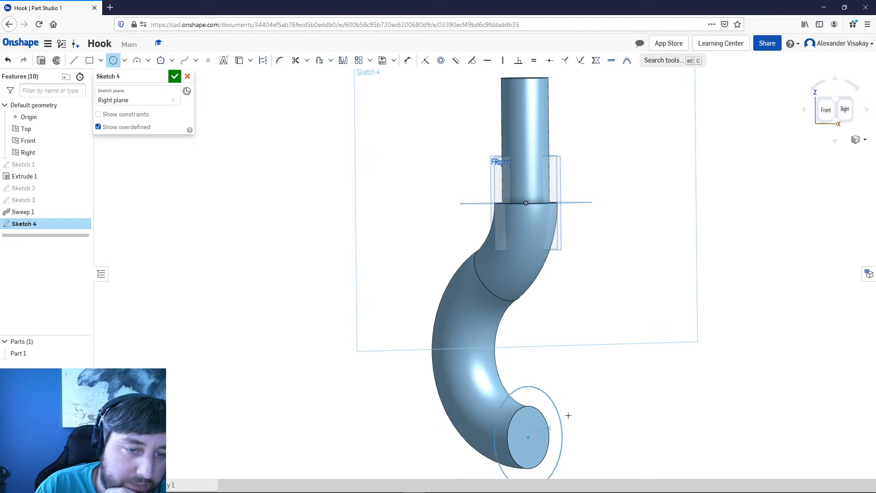
click(570, 413)
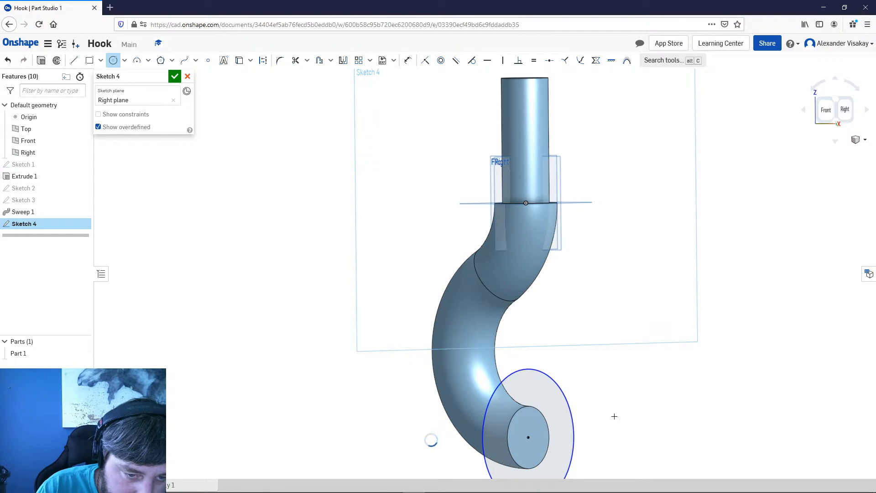
scroll(562, 441, up, 5)
scroll(557, 421, down, 2)
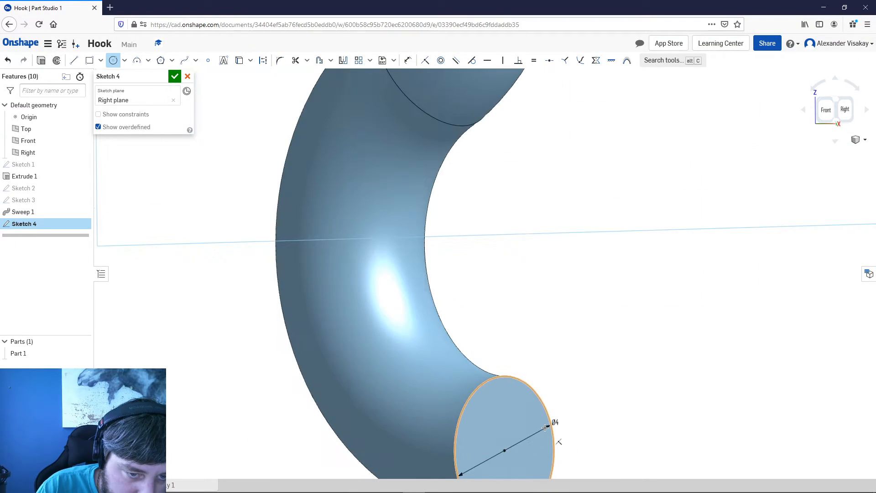
Inspect the circle against the hook's end face from several angles and finish the sketch
scroll(618, 426, down, 3)
scroll(655, 422, up, 2)
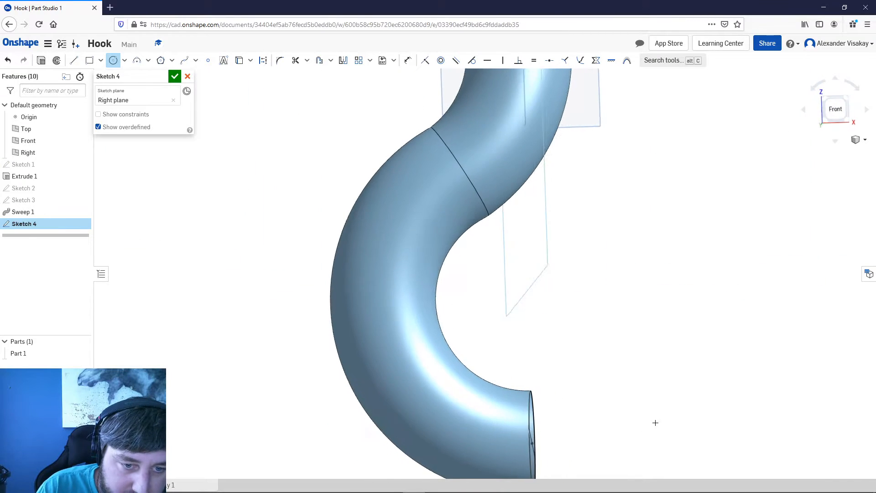
scroll(625, 424, down, 1)
mouse_move(625, 425)
right_down()
mouse_move(605, 424)
mouse_move(642, 424)
mouse_move(633, 425)
right_up()
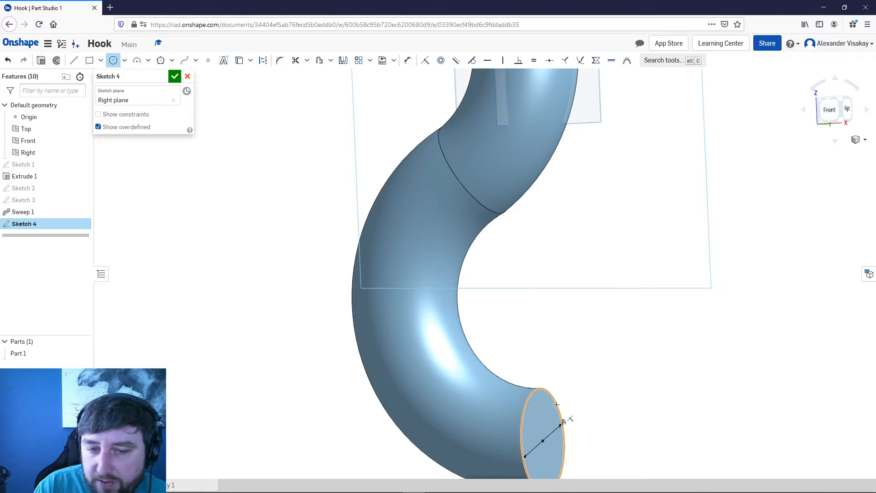
mouse_move(616, 401)
right_down()
mouse_move(601, 313)
mouse_move(622, 415)
mouse_move(614, 344)
mouse_move(624, 395)
right_up()
middle_drag(624, 394, 599, 247)
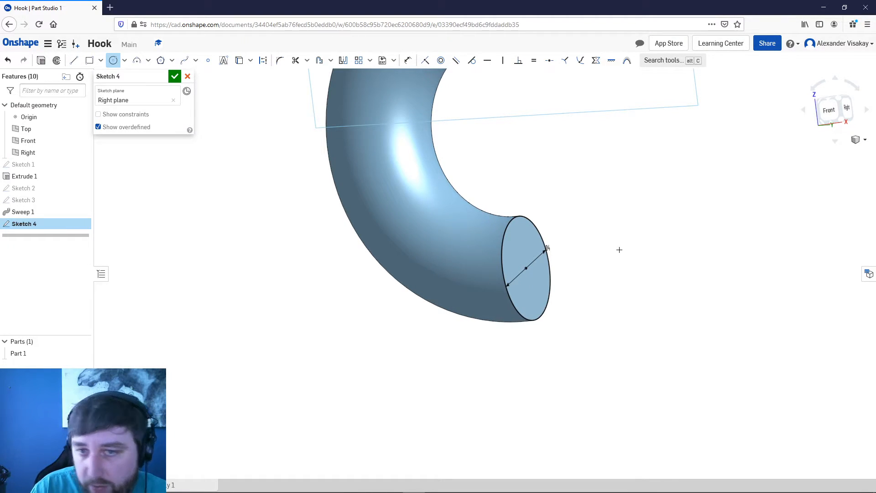
scroll(619, 249, down, 5)
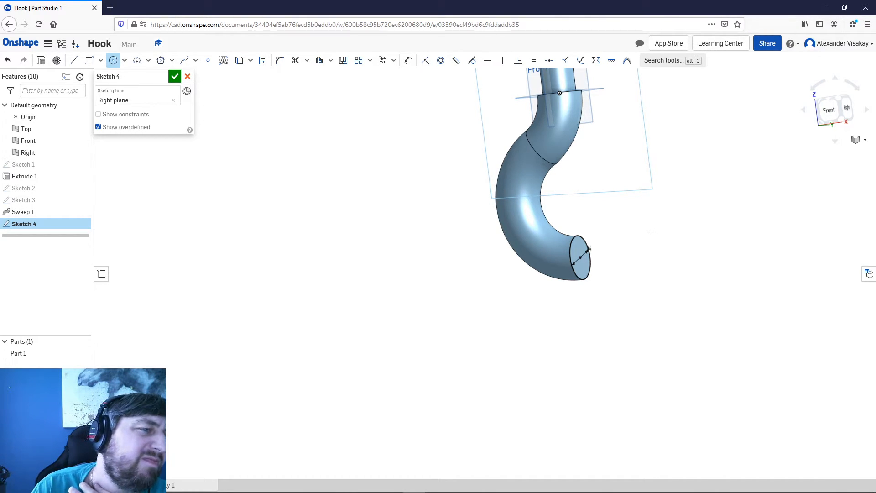
click(175, 76)
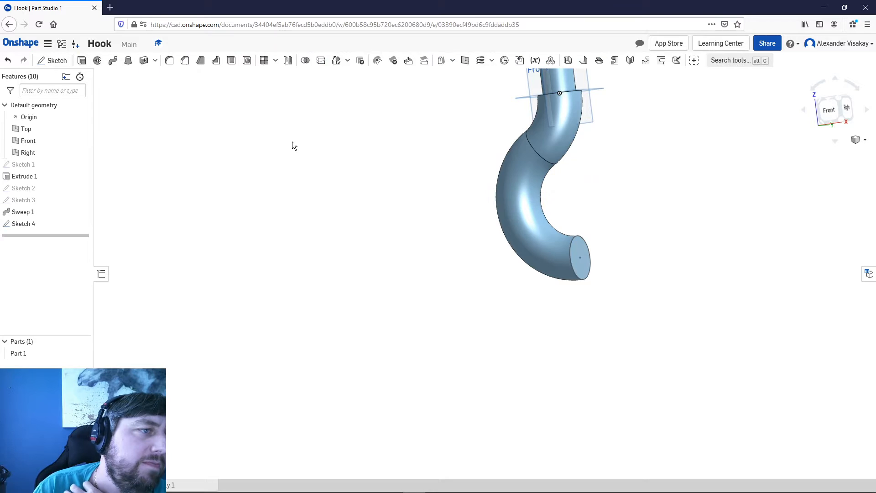
Start a new sketch on the Front plane and show Sketch 3 as a reference for the hook's bend
click(828, 110)
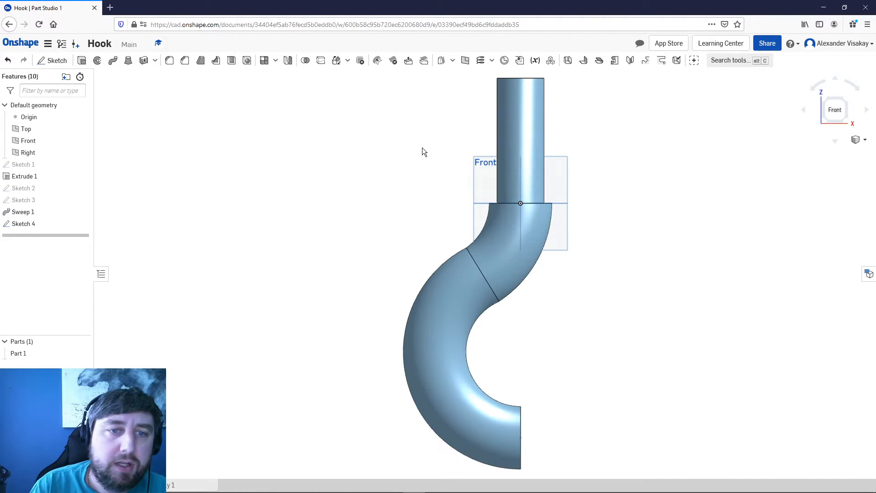
click(53, 60)
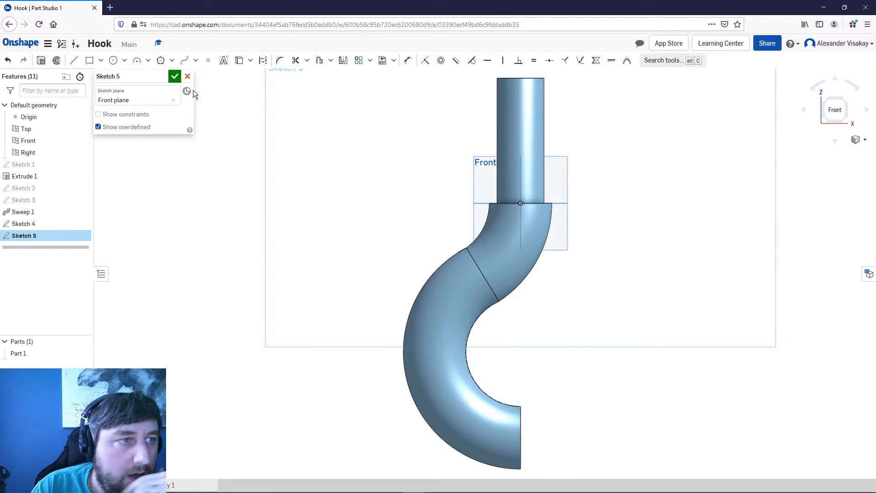
click(110, 62)
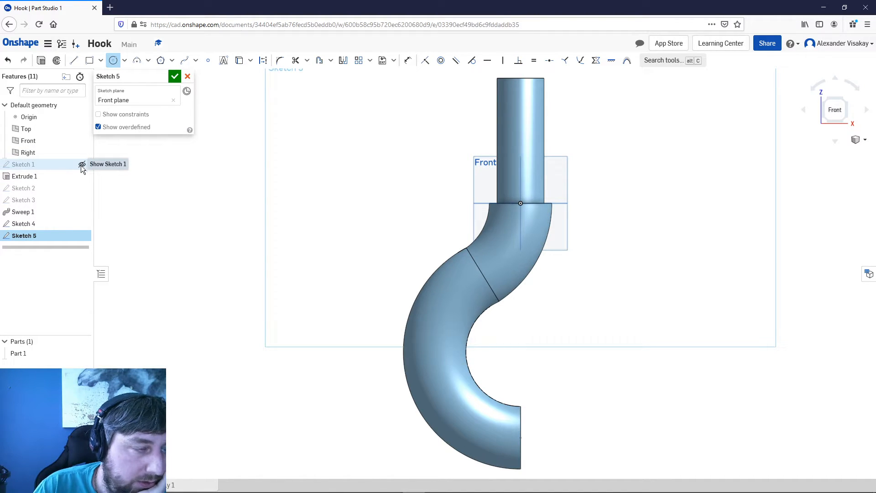
click(83, 201)
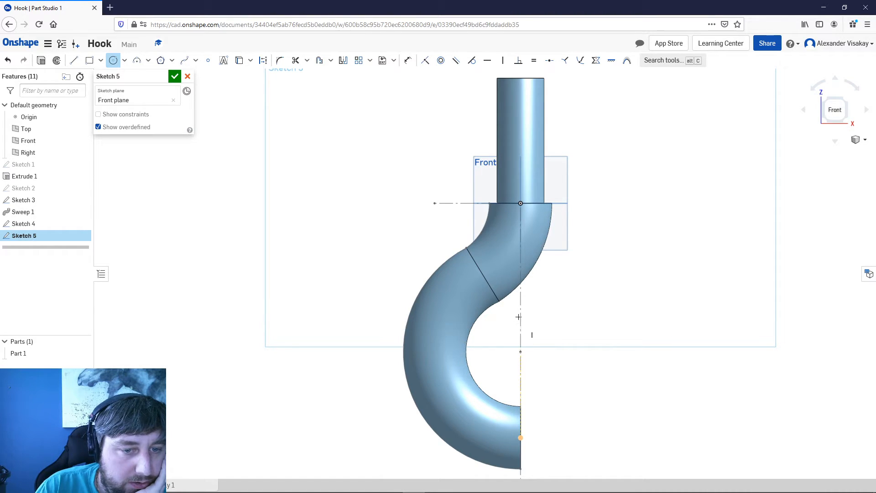
Draw a 7 in diameter circle centred on the hook's large bend centre and compare it with the inner bend edge
scroll(520, 349, up, 3)
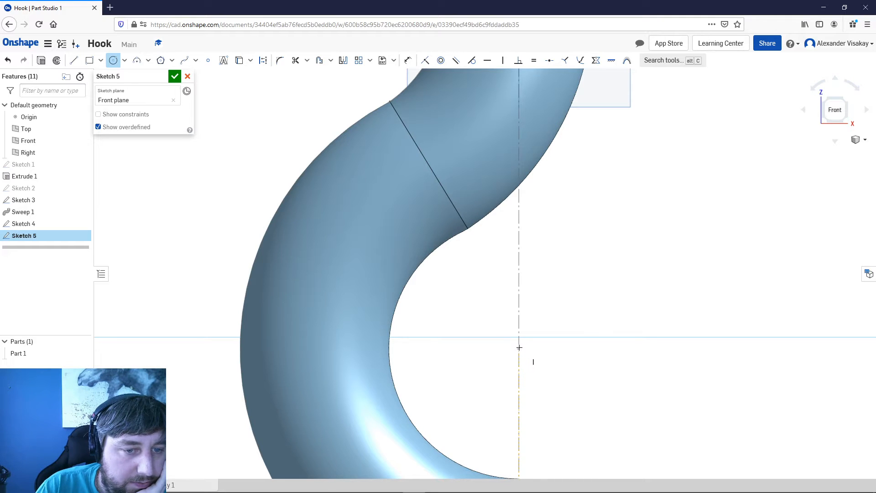
right_drag(529, 350, 467, 351)
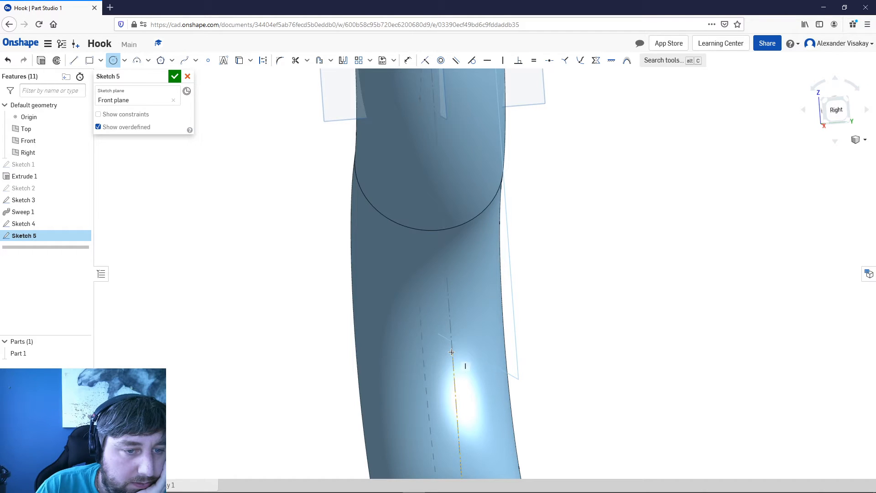
click(451, 352)
right_drag(538, 358, 621, 372)
key(n)
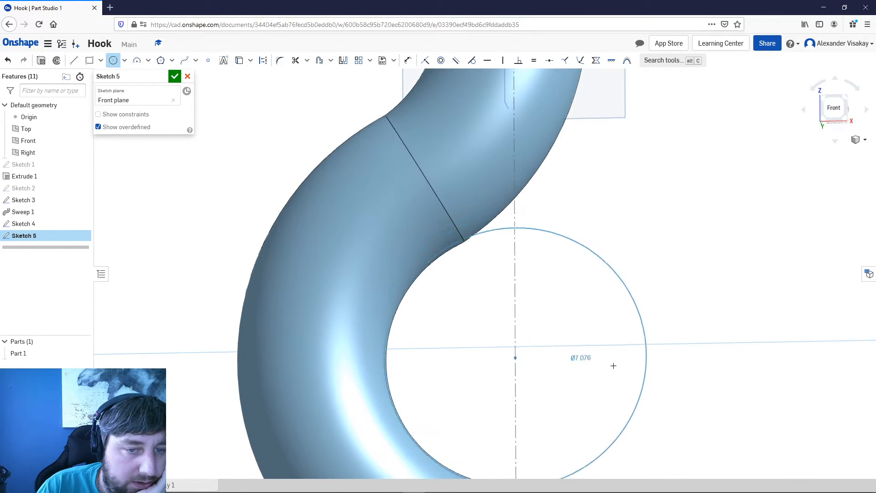
click(605, 387)
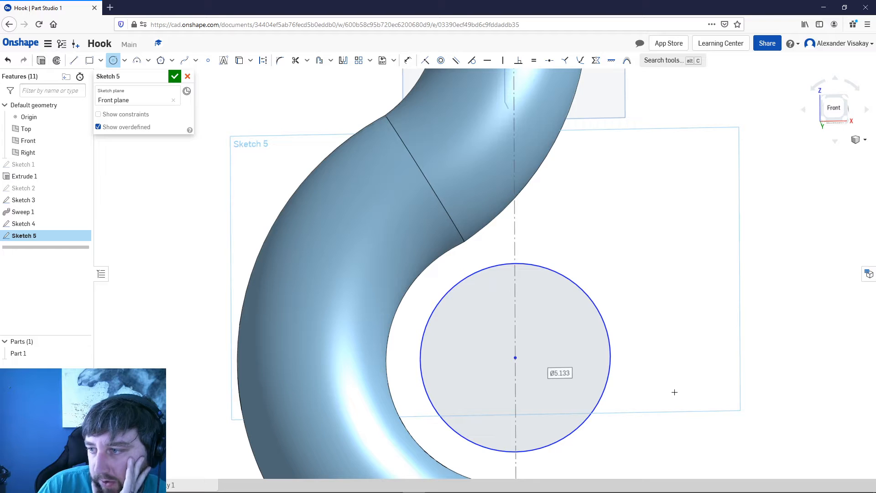
text(7)
key(Return)
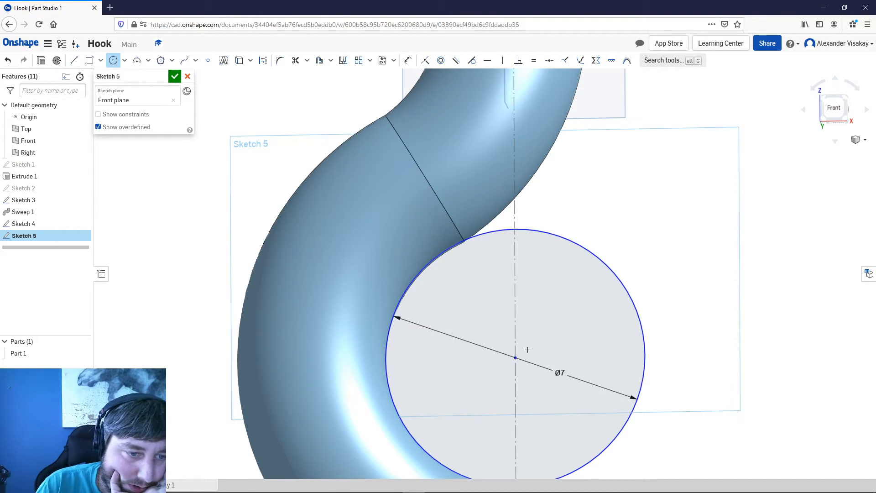
click(834, 108)
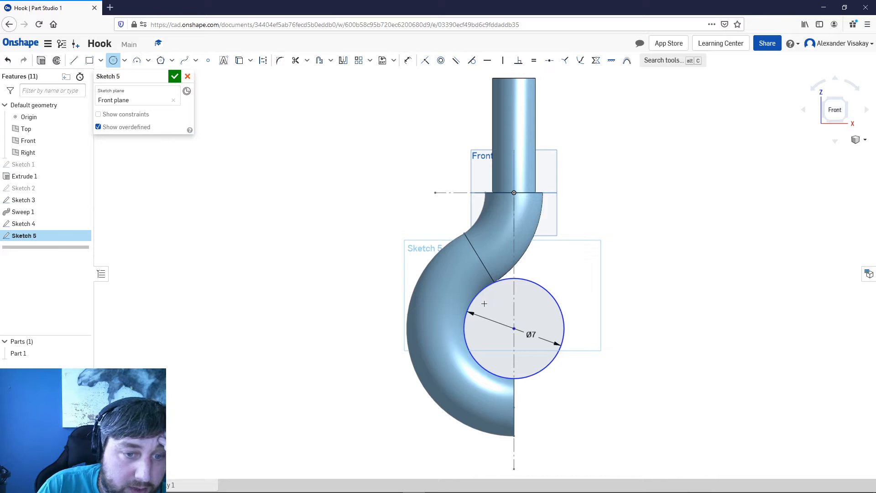
scroll(483, 307, up, 3)
scroll(484, 307, up, 3)
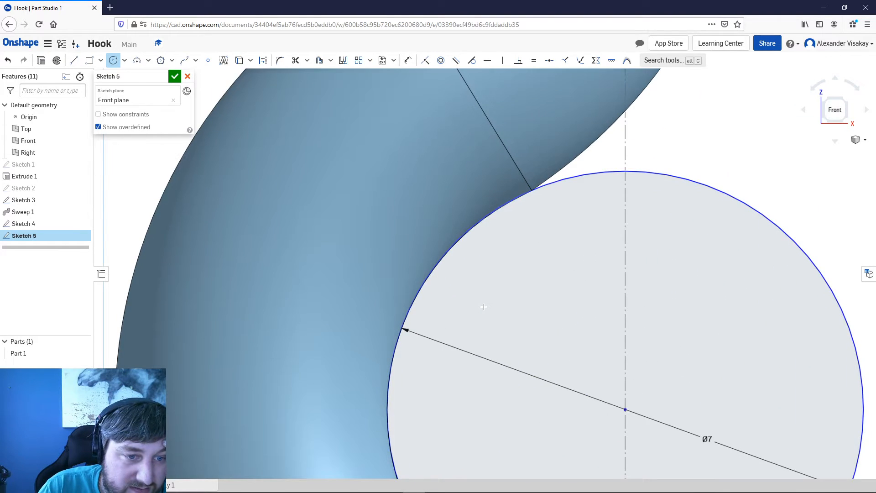
scroll(483, 306, down, 3)
scroll(483, 308, down, 2)
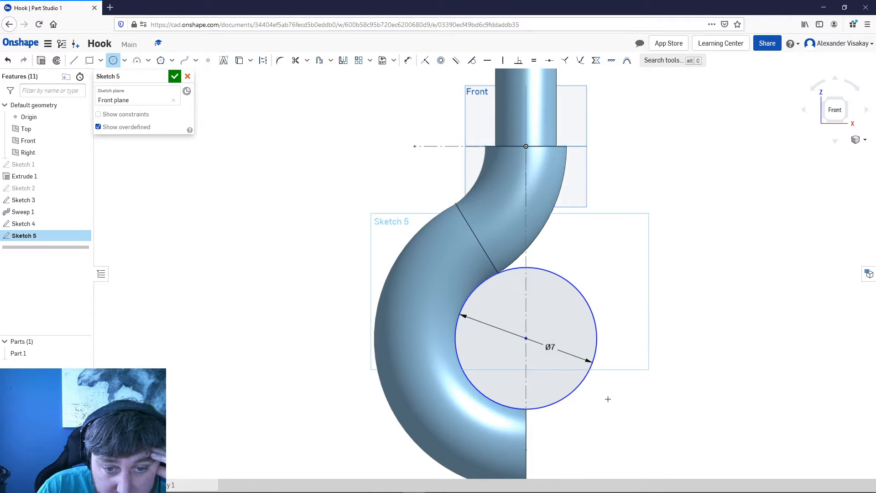
scroll(607, 399, down, 1)
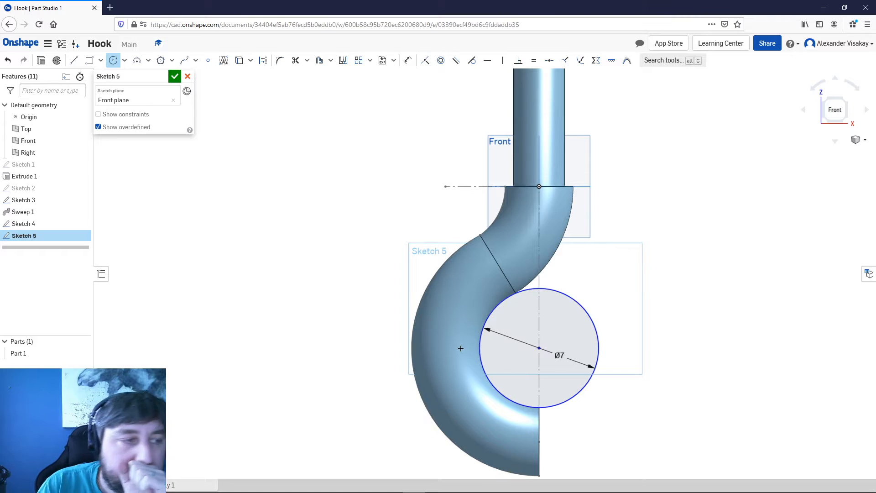
Draw a 6.25 in horizontal construction line from the circle's centre towards the open side of the hook
click(74, 60)
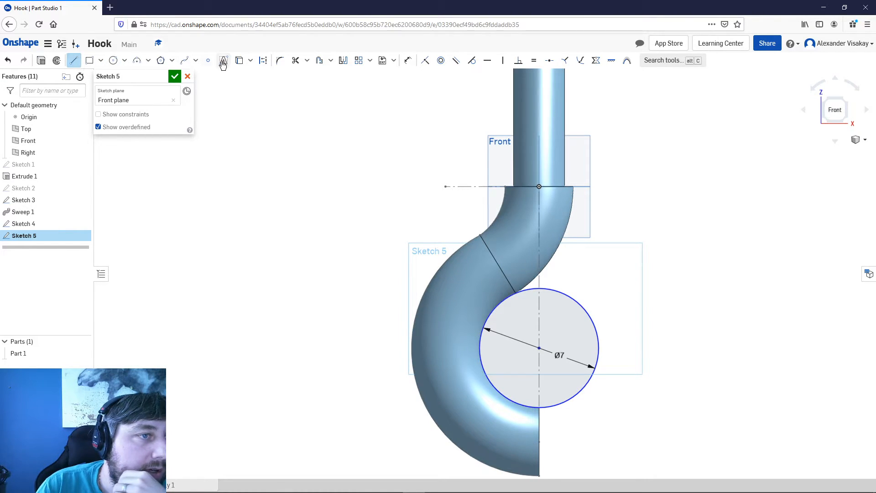
click(263, 61)
click(538, 348)
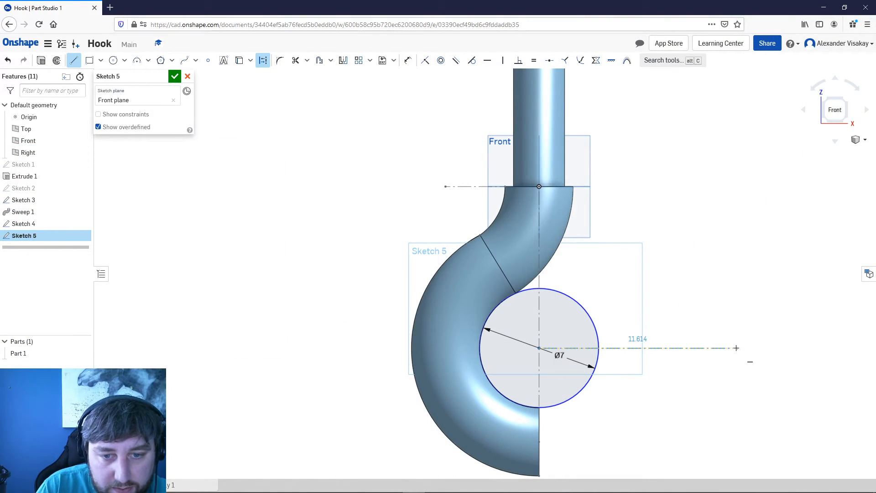
text(6.25)
key(Return)
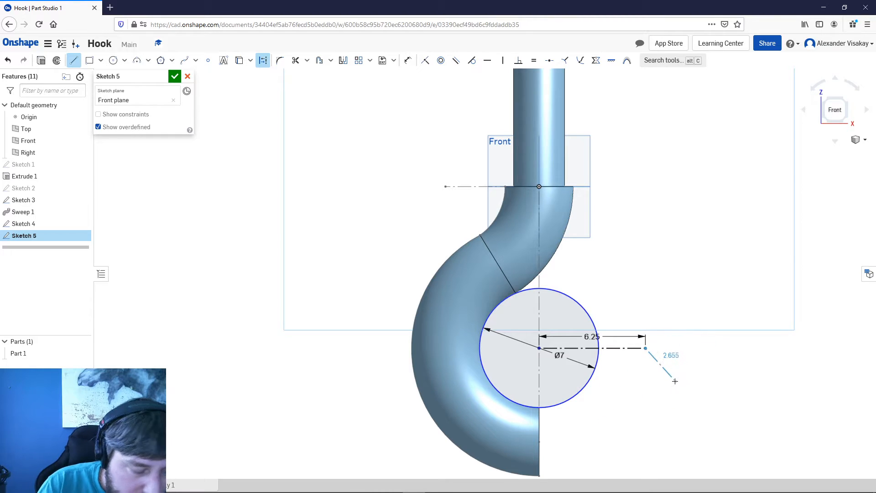
key(Escape)
click(73, 60)
click(262, 60)
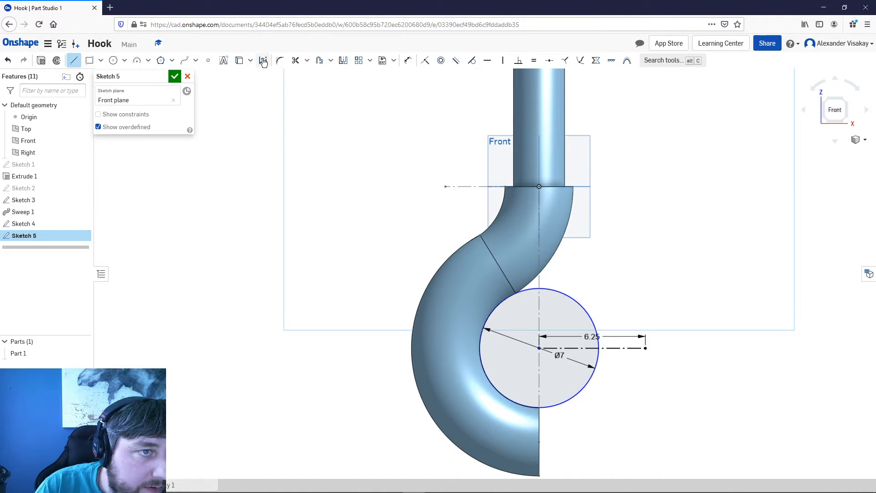
click(539, 348)
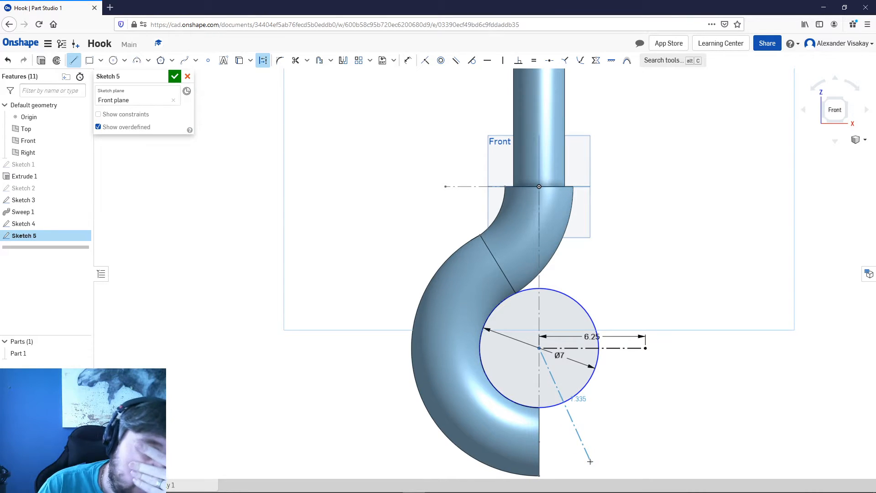
key(Escape)
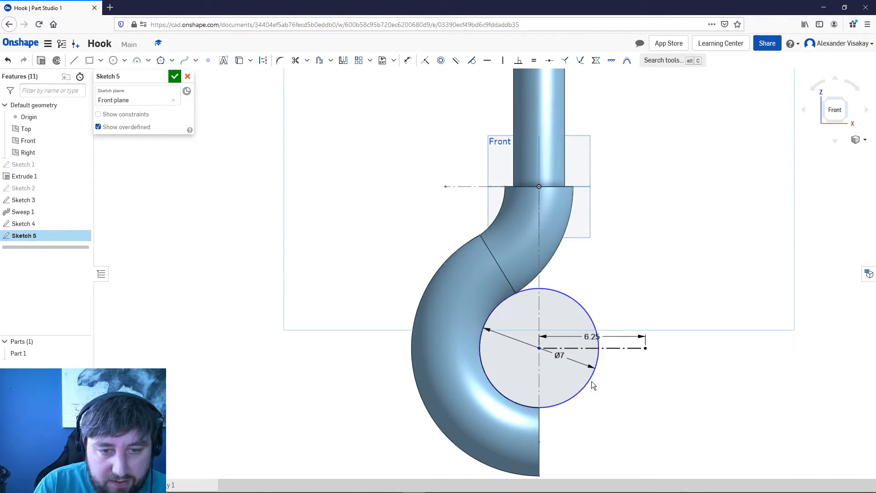
Delete the 7 in circle and the 6.25 in construction line from the sketch
key(Delete)
drag(650, 378, 585, 320)
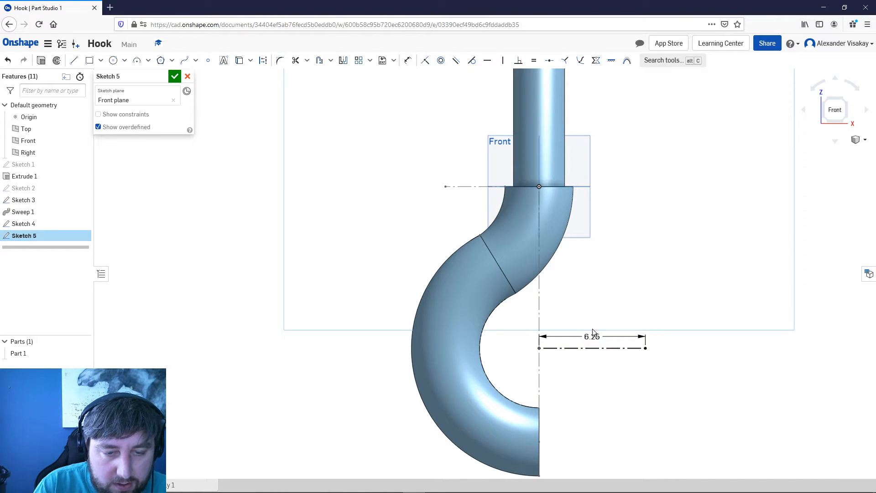
click(590, 348)
key(Delete)
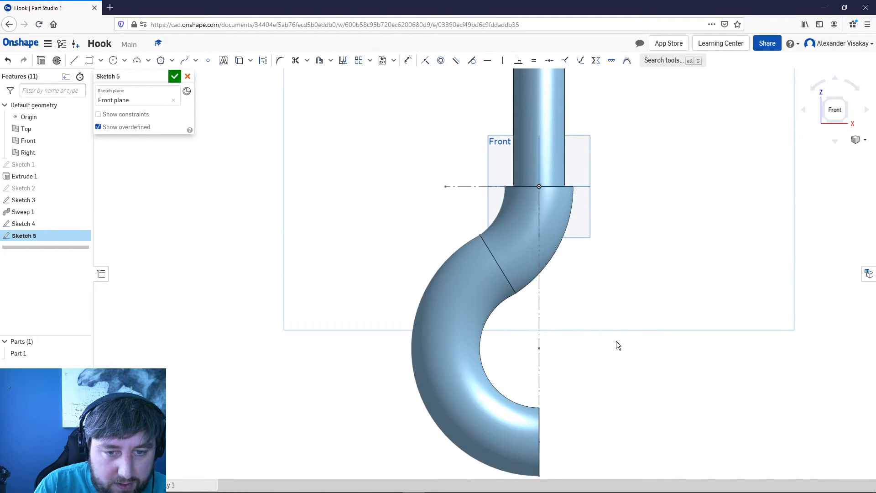
Draw a vertical construction line from the lowest point of the hook's end face up to the bend centre
click(74, 60)
click(263, 60)
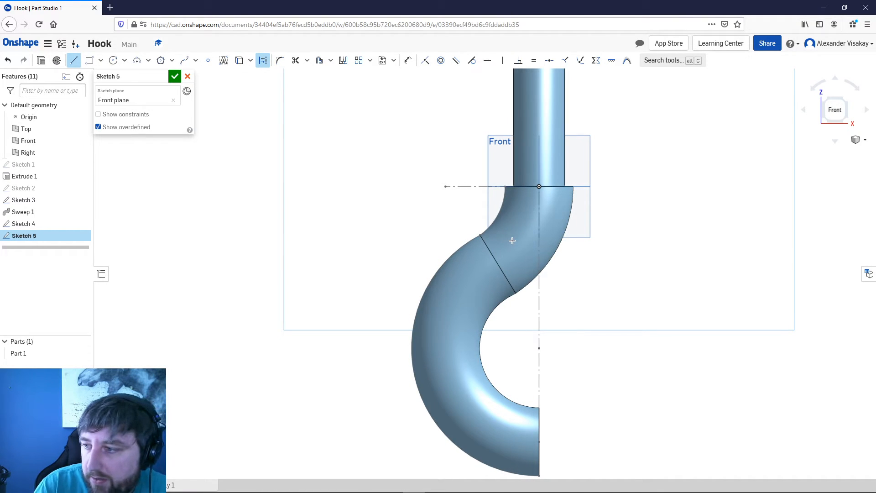
click(539, 475)
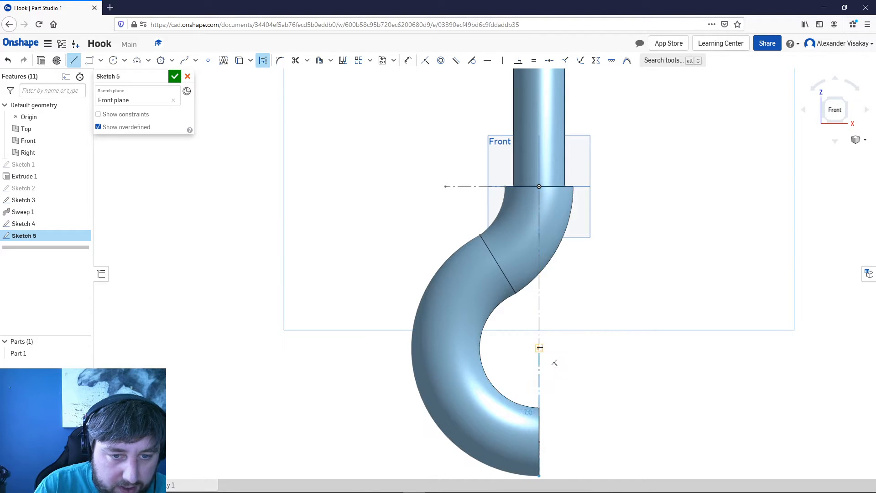
click(539, 348)
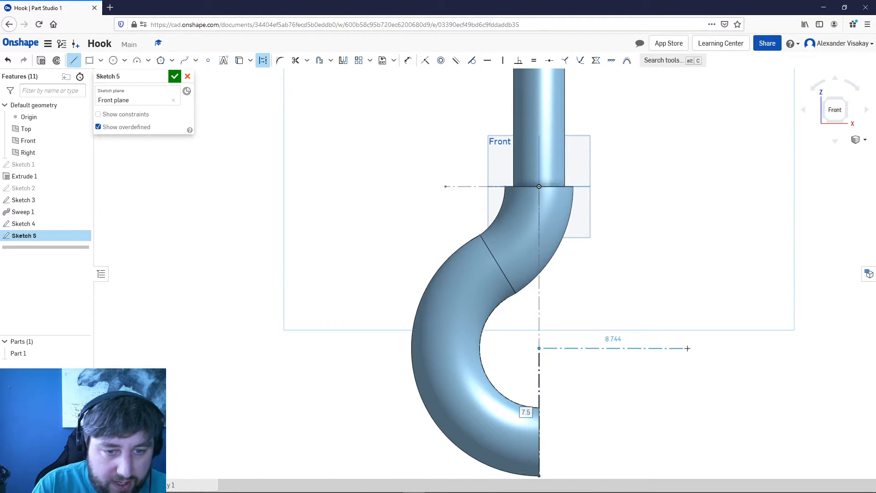
key(Escape)
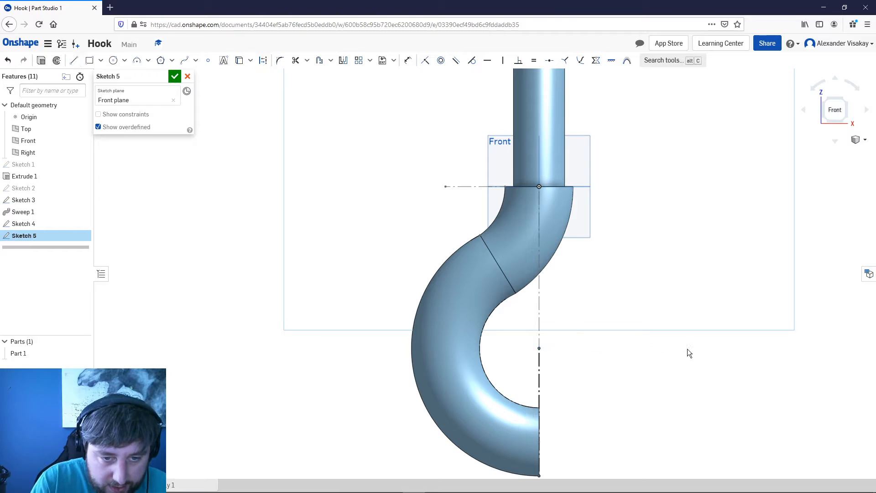
Draw a 6.25 in horizontal construction line from the bend centre towards the open side of the hook
key(l)
click(263, 60)
click(539, 348)
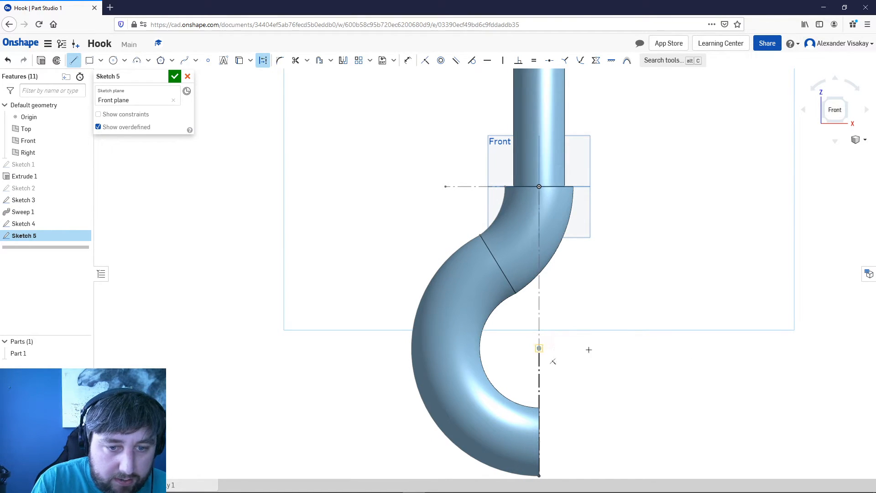
click(674, 348)
text(6)
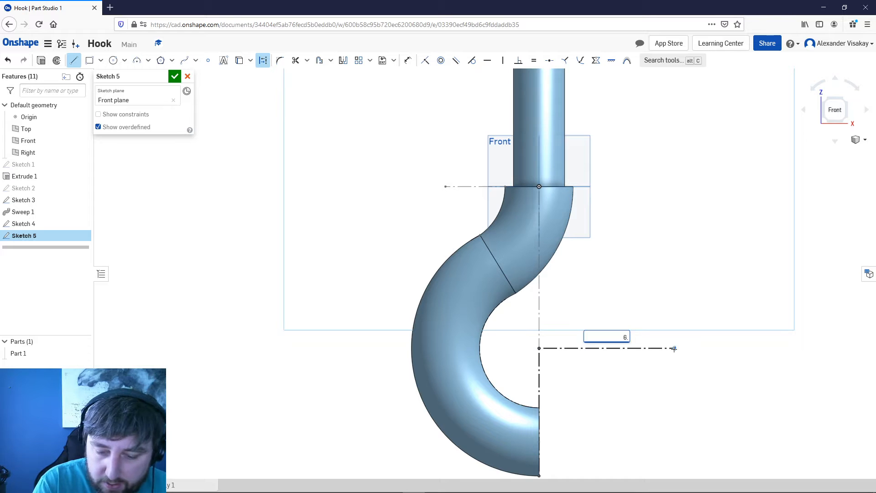
key(Return)
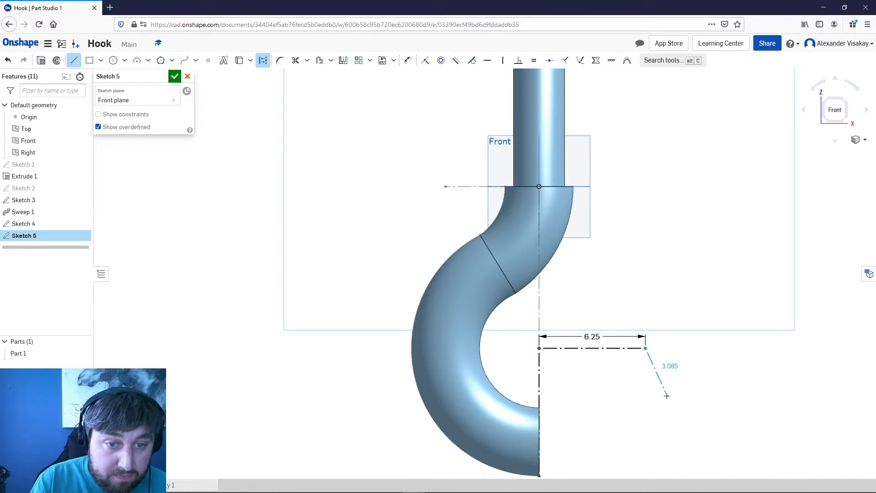
key(Escape)
Add a driven reference dimension for the length of the vertical construction line
click(408, 61)
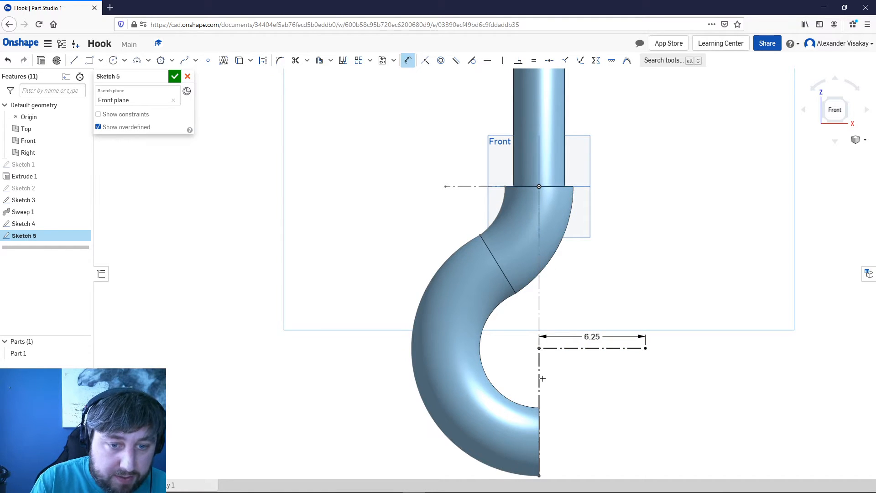
click(539, 392)
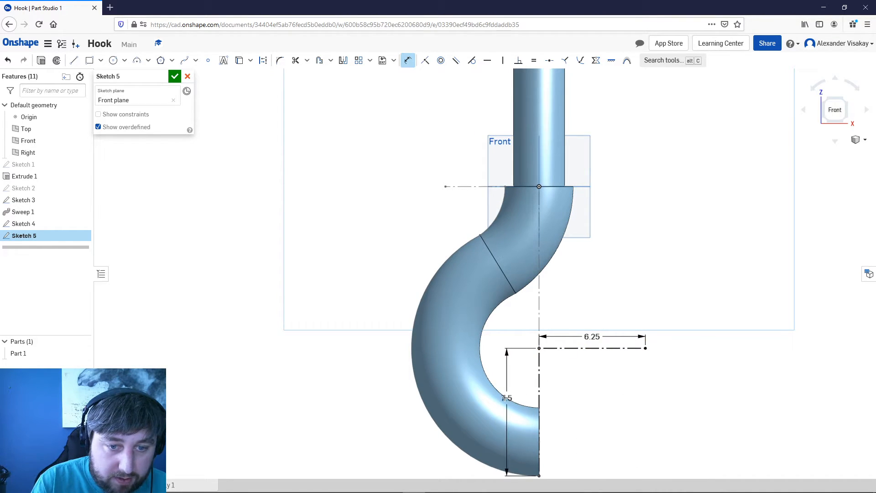
click(519, 399)
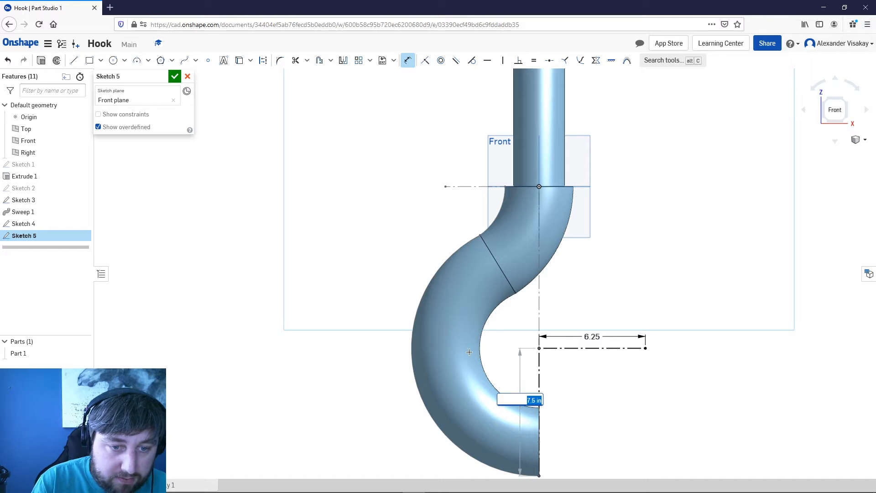
key(Return)
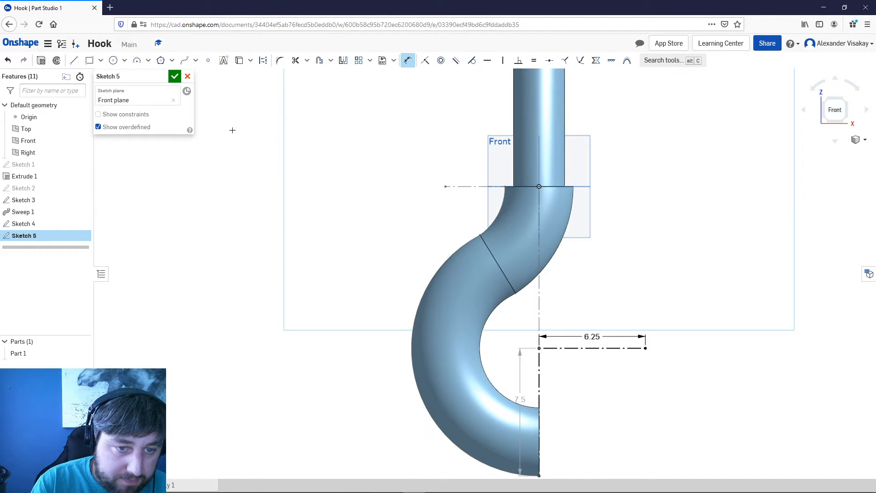
Draw a 7 in diameter circle centred on the bend centre
click(113, 60)
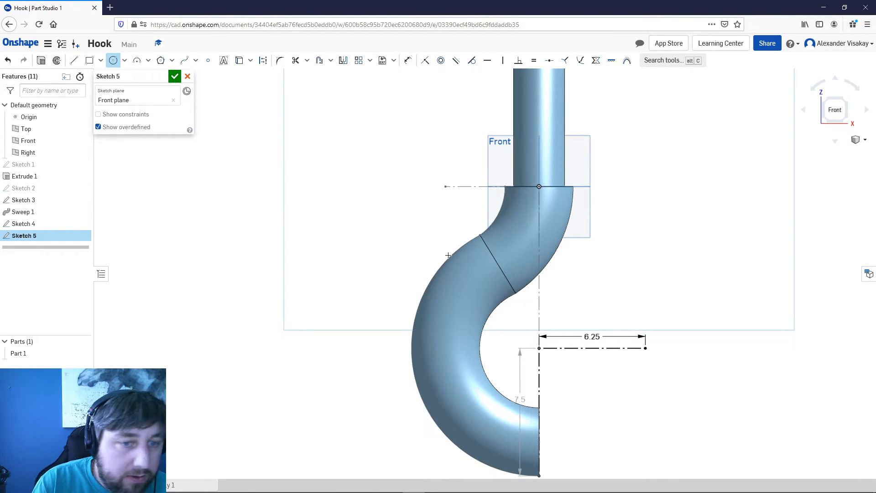
click(538, 348)
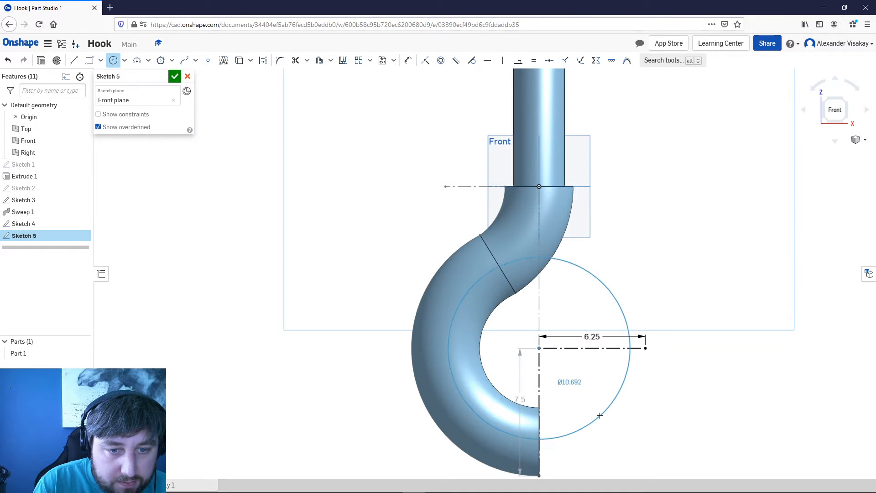
click(615, 416)
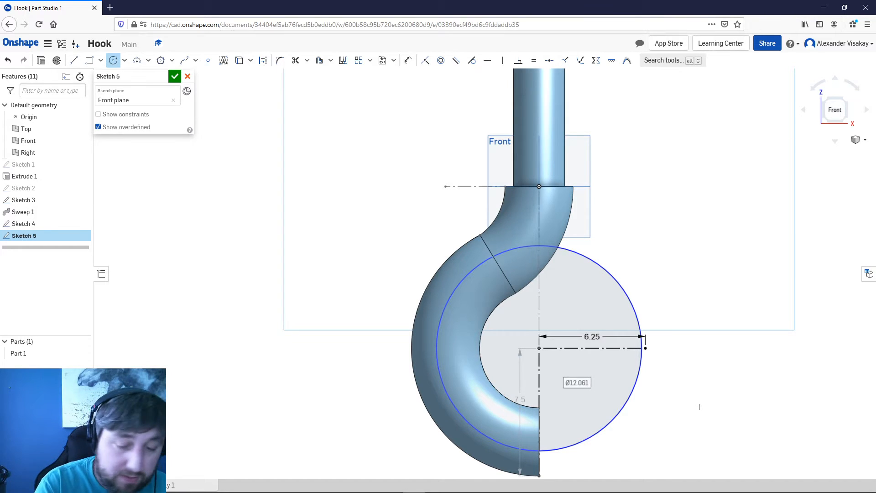
text(7)
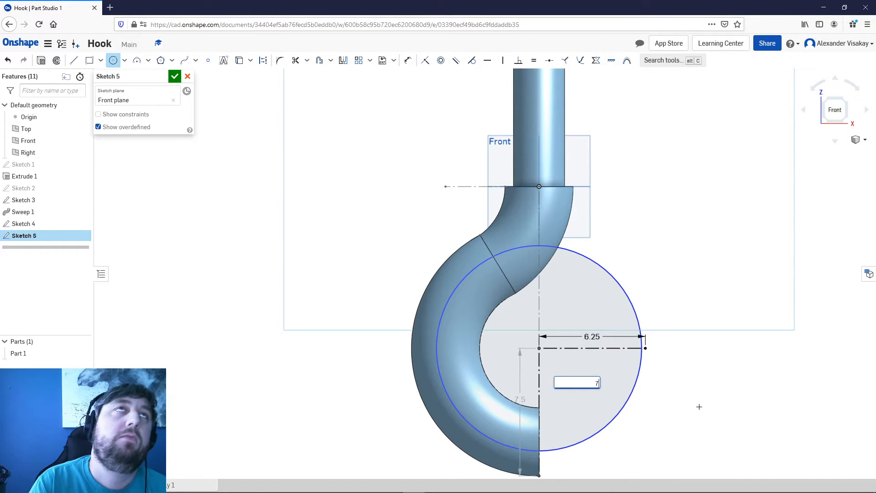
key(Return)
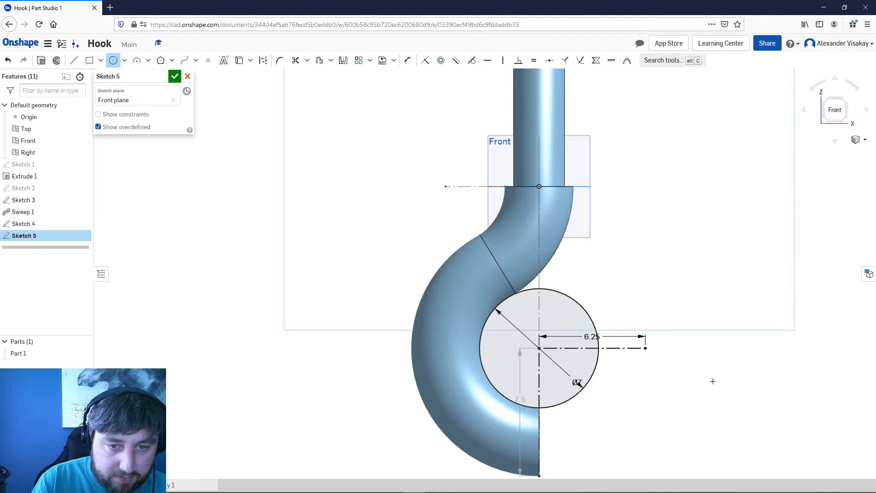
Draw an ellipse centred on the bend centre, through the hook's lowest point and the outer end of the 6.25 in construction line
click(123, 61)
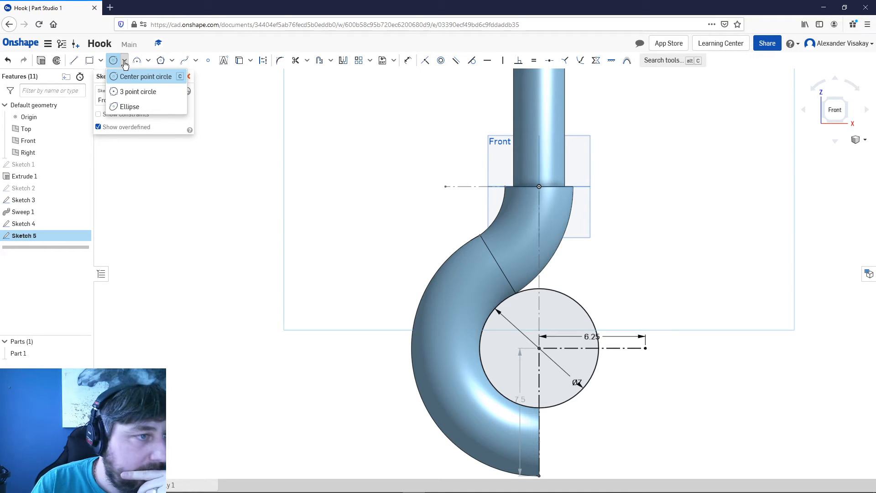
click(131, 106)
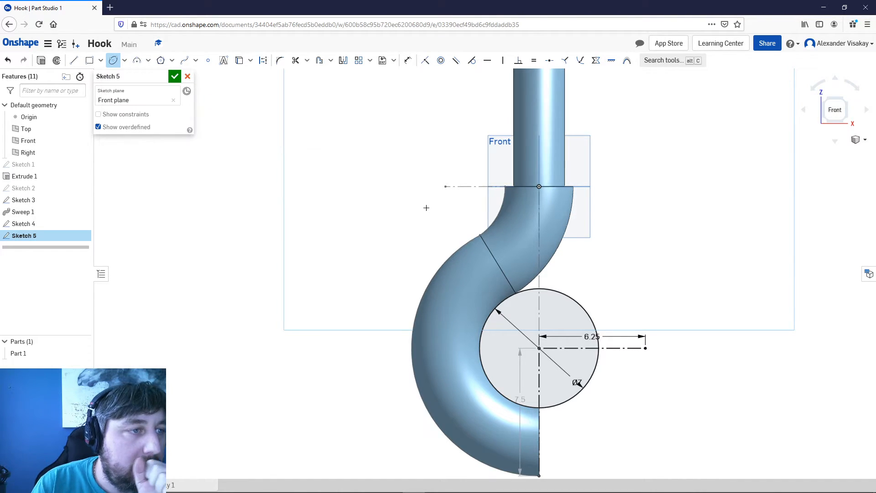
click(538, 348)
click(538, 475)
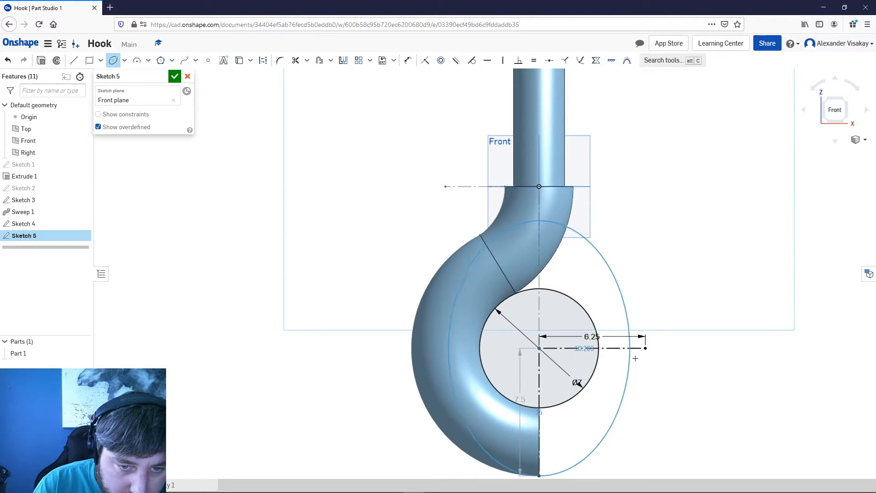
click(645, 347)
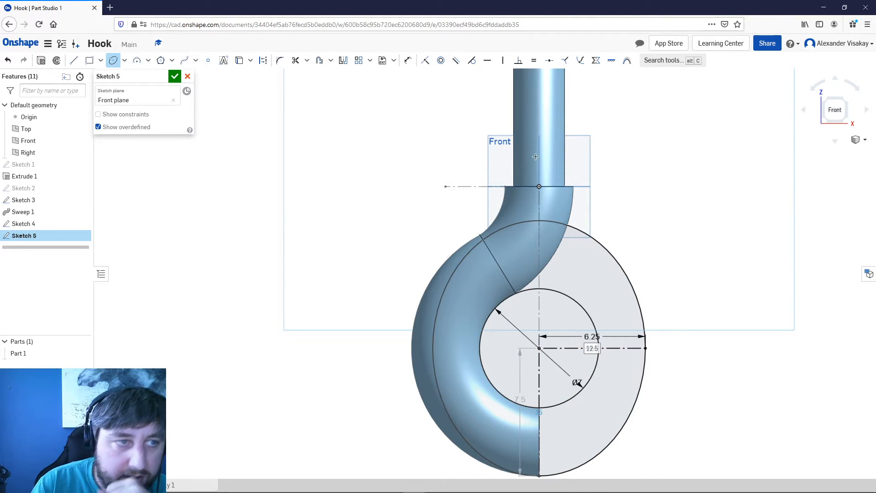
Trim the circle and ellipse to the quarter arcs between the vertical and horizontal construction lines, and finish the sketch
click(296, 62)
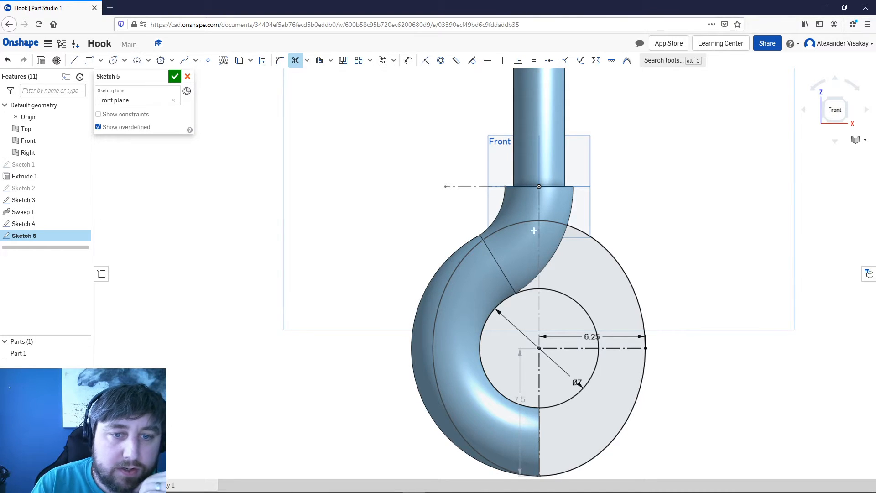
click(607, 250)
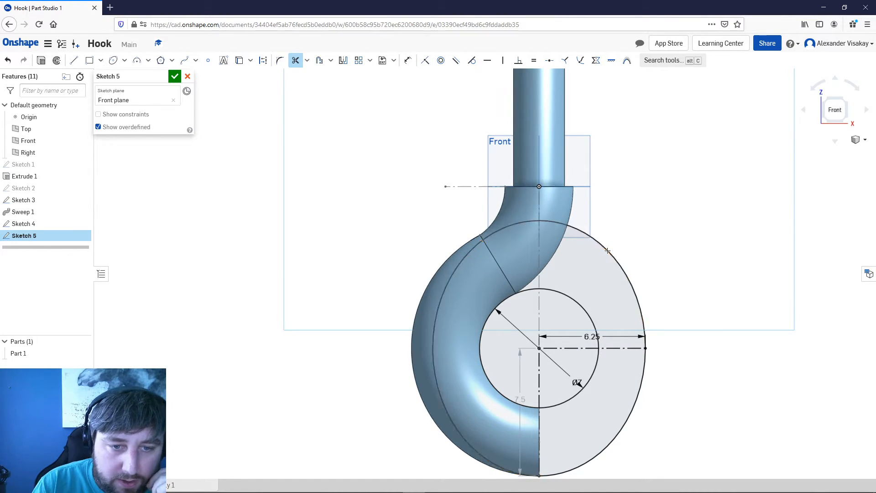
click(574, 299)
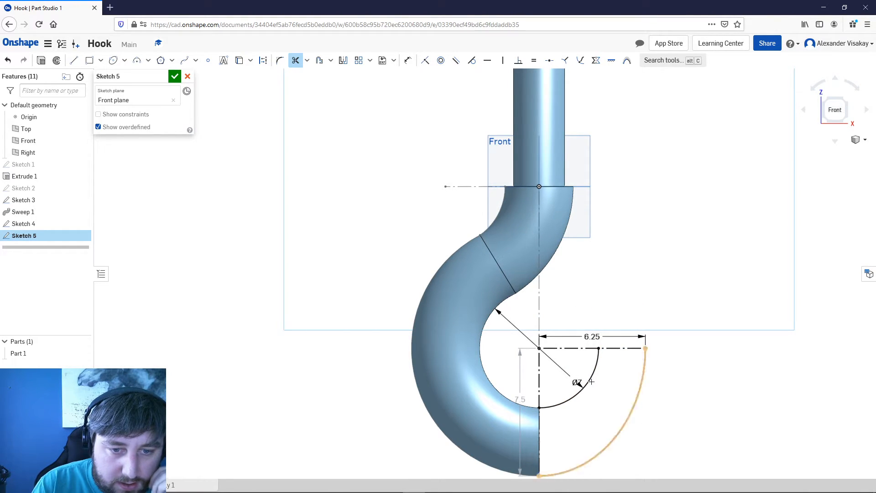
click(621, 348)
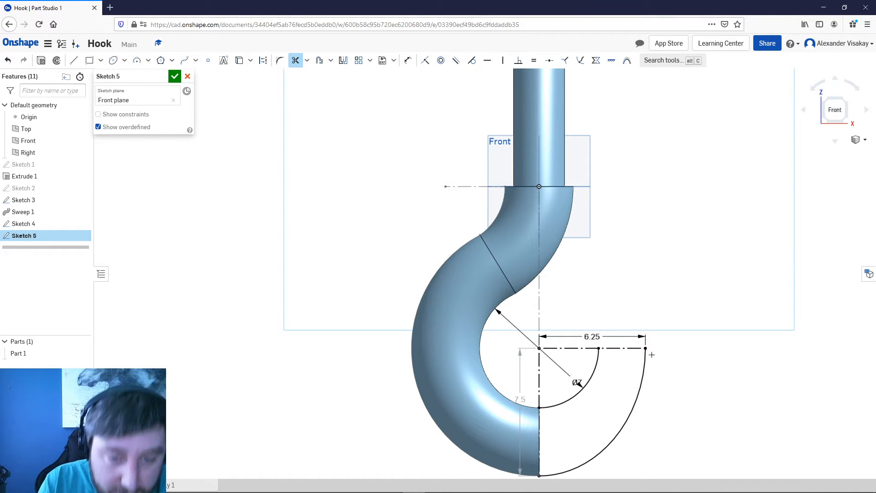
click(628, 352)
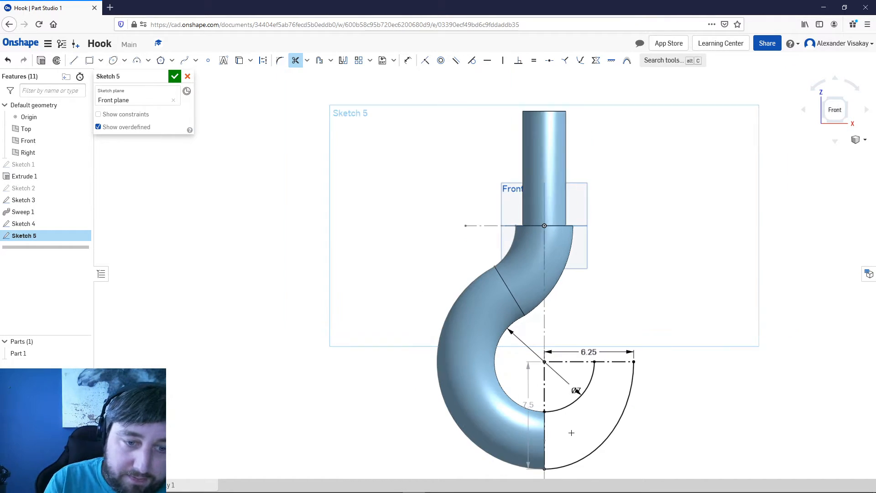
middle_drag(568, 431, 525, 431)
right_drag(525, 431, 513, 416)
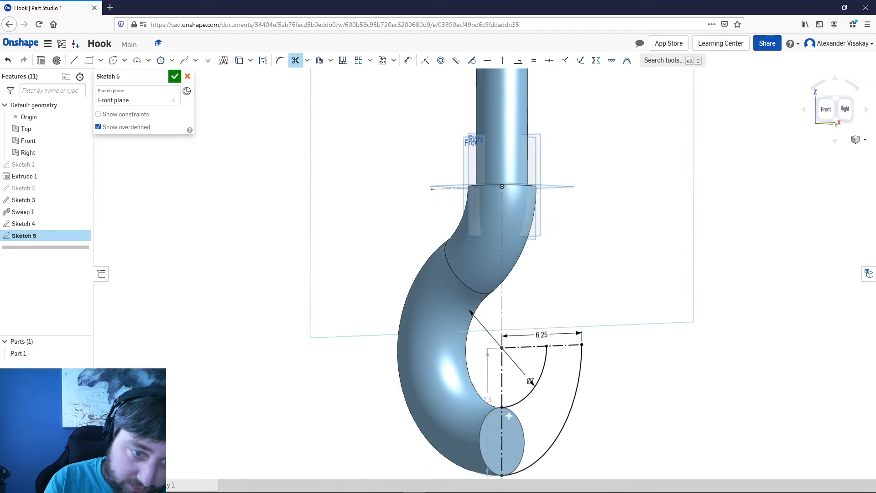
key(shift+7)
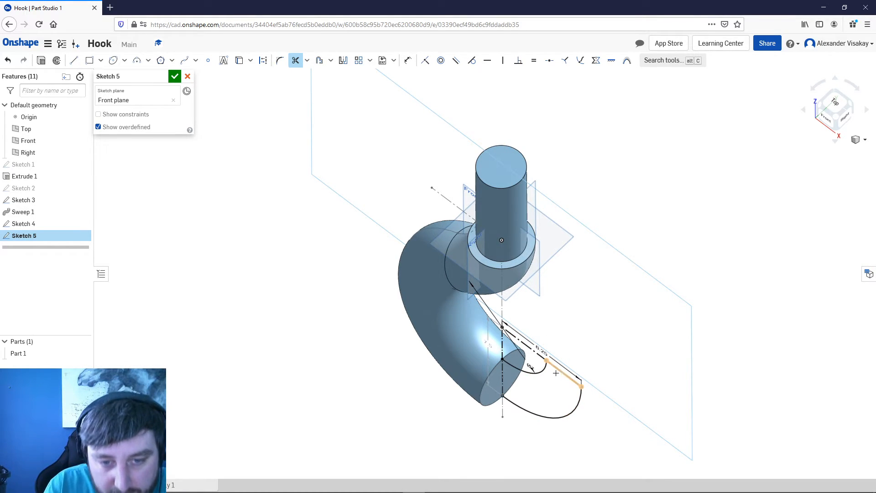
mouse_move(615, 419)
right_down()
mouse_move(643, 417)
mouse_move(661, 401)
mouse_move(650, 393)
right_up()
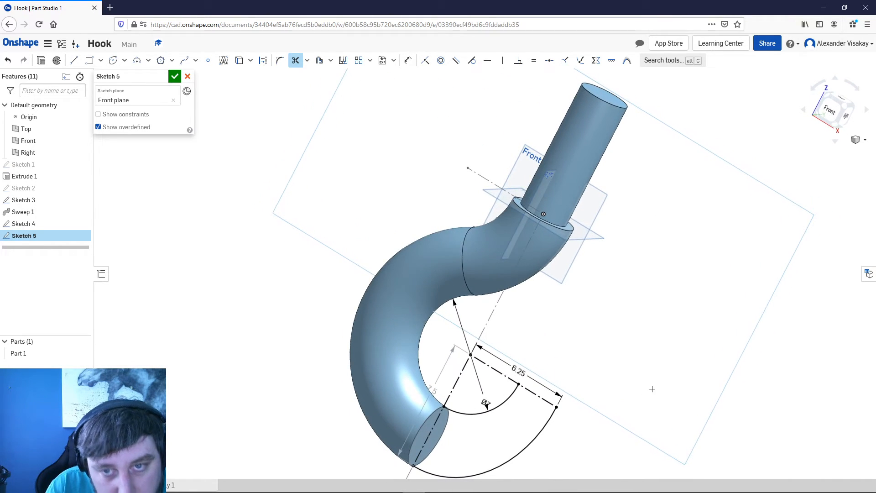
key(n)
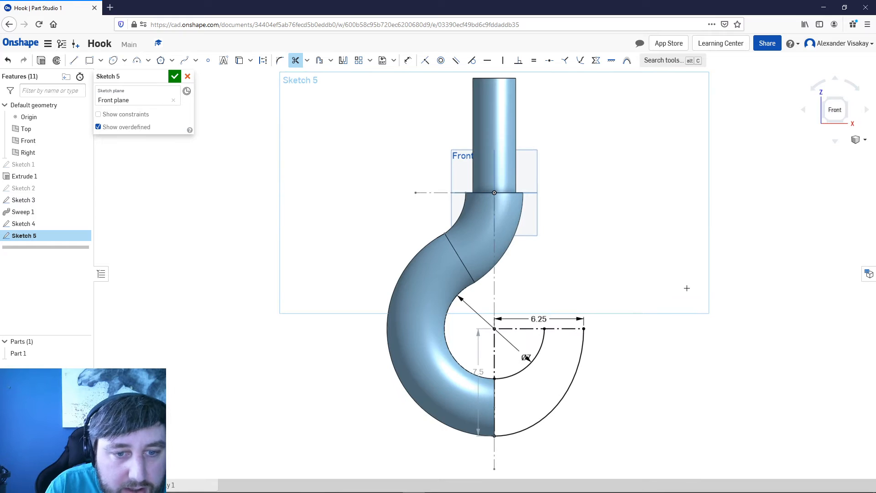
click(173, 78)
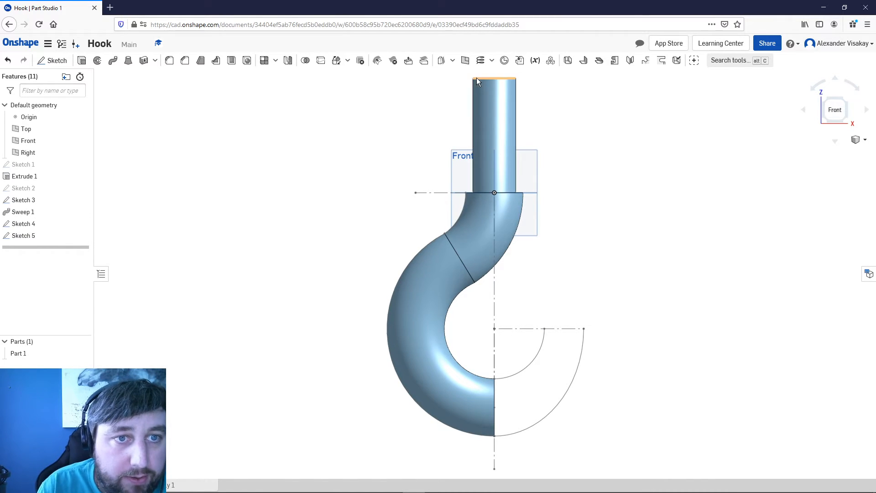
Create a plane offset 9.5 in below the Top plane, at the height of the bend centre
click(465, 62)
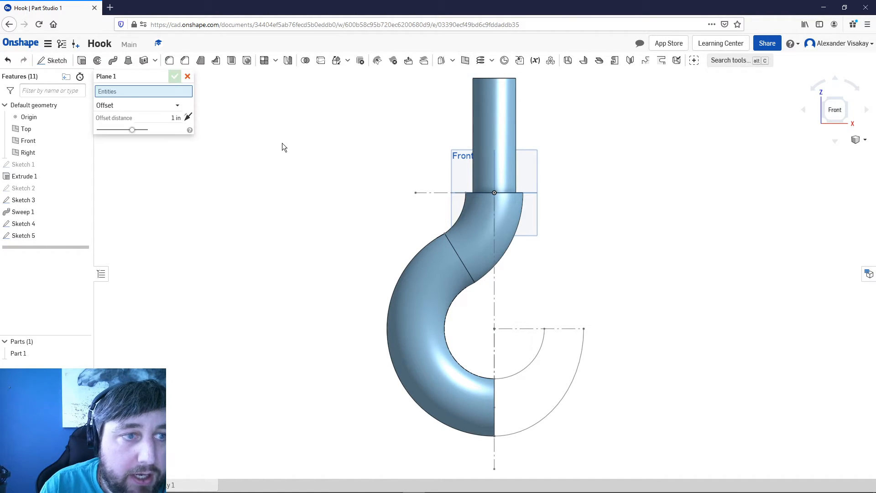
click(44, 130)
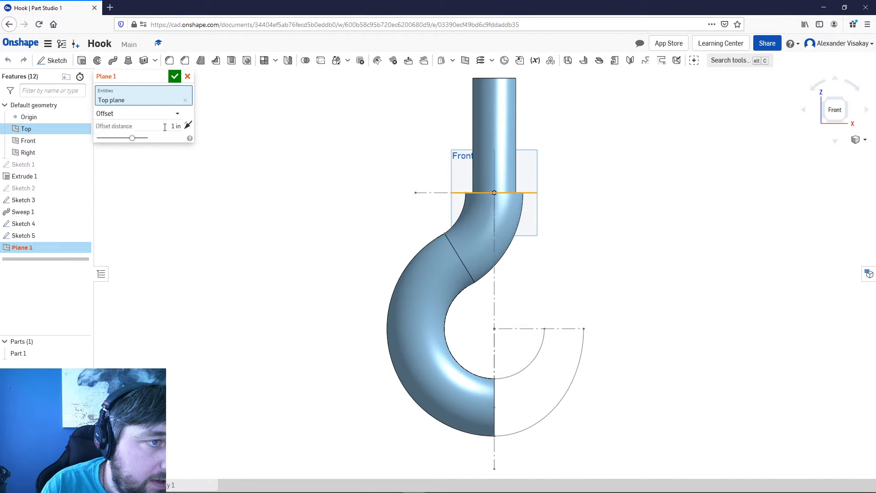
click(174, 125)
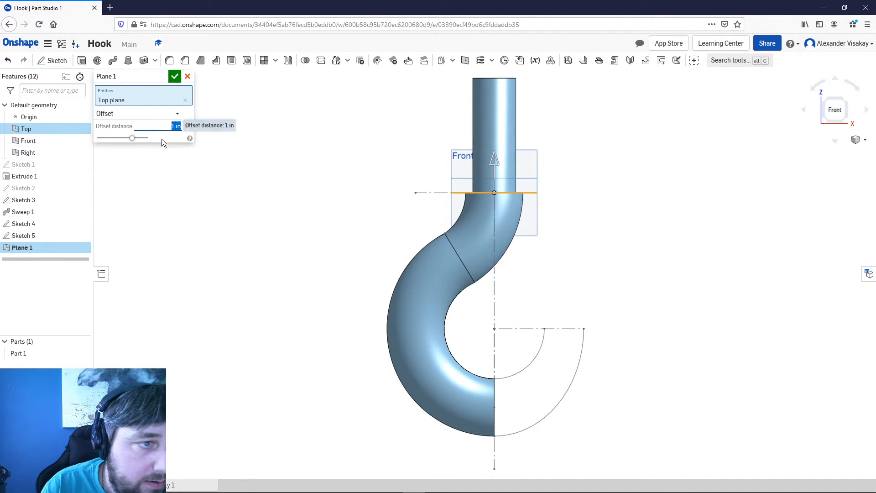
click(189, 126)
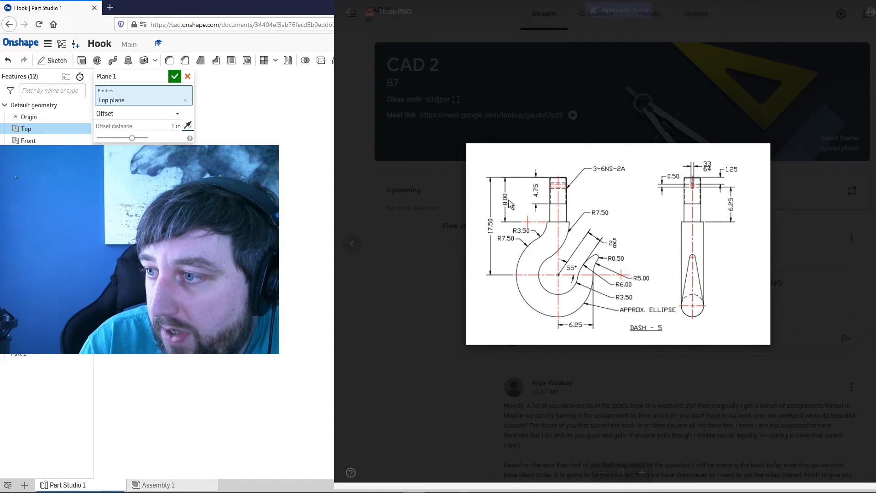
click(173, 126)
double_click(173, 126)
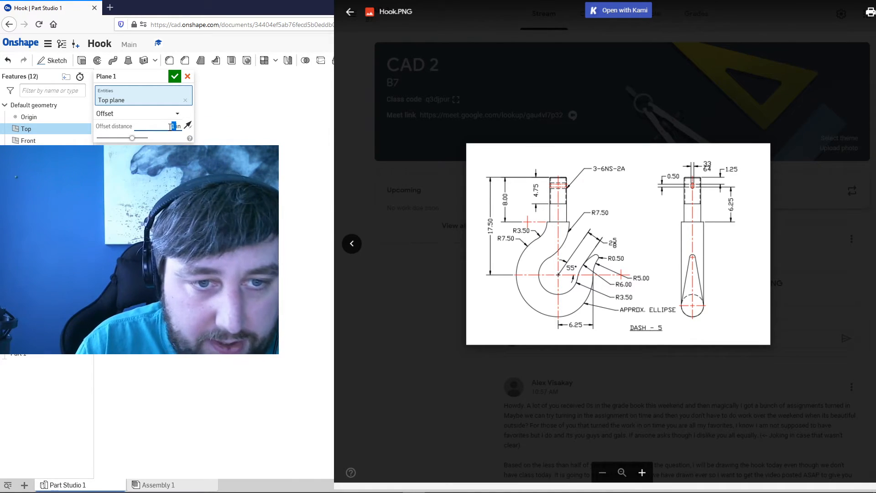
text(9.5)
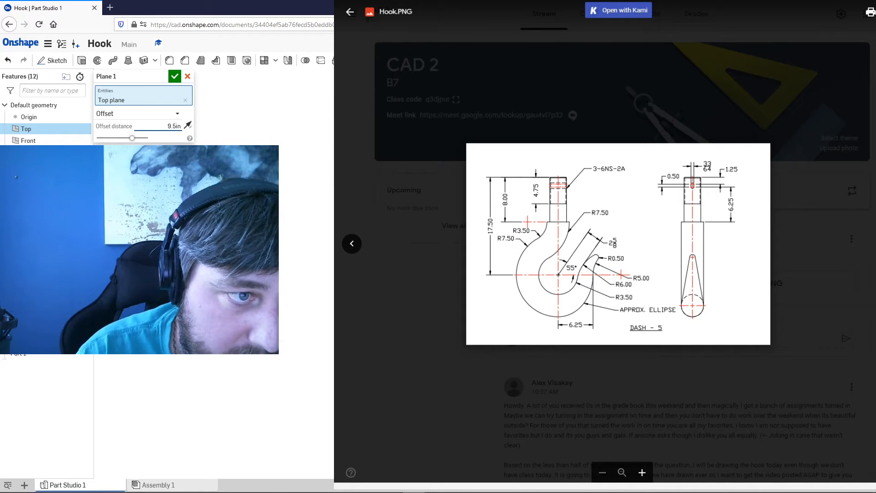
key(Return)
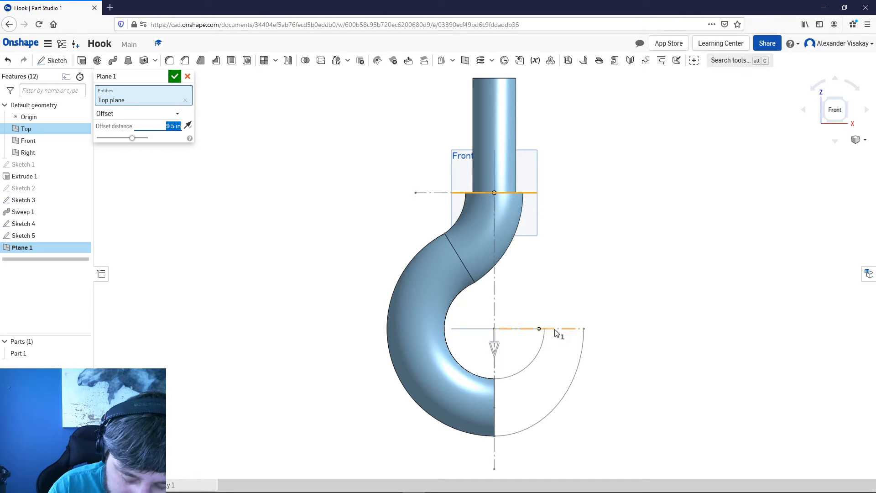
click(175, 78)
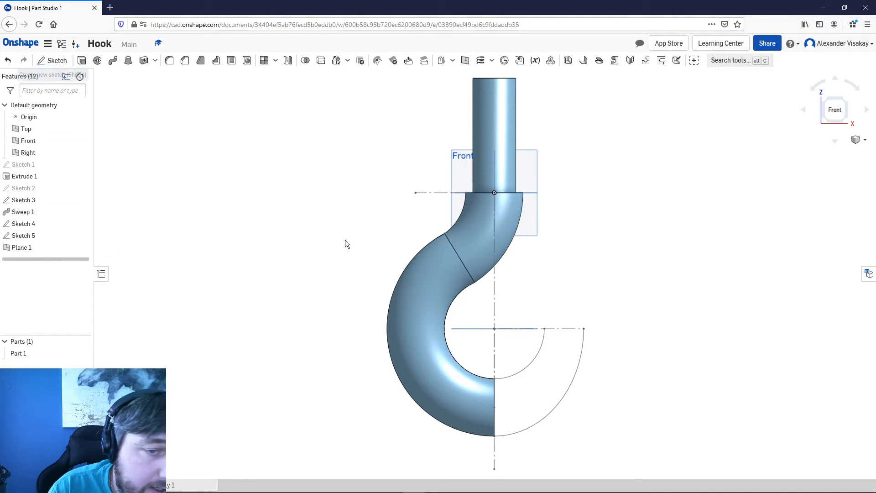
Start a sketch on the new offset plane and draw a construction line between the upper ends of the inner and outer arcs
click(55, 61)
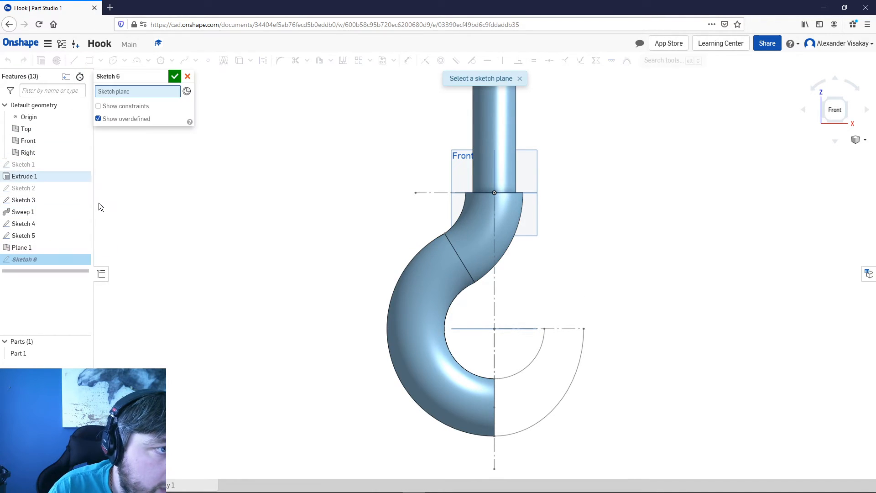
click(55, 249)
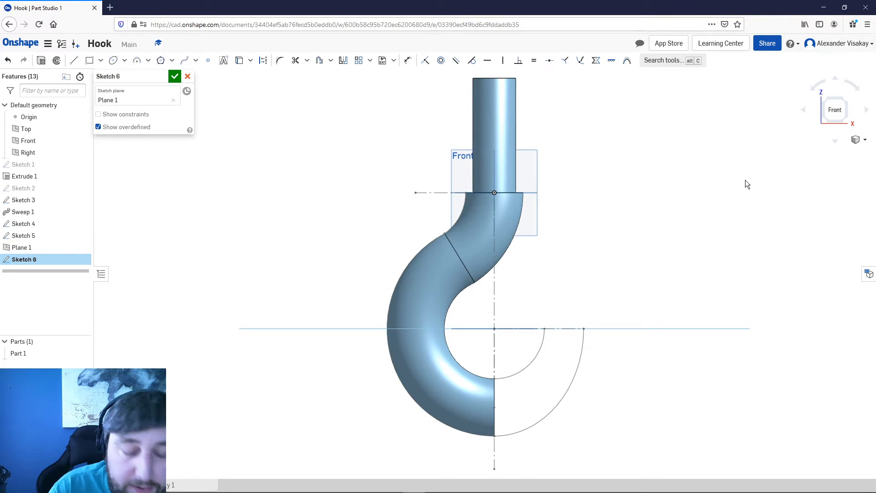
key(n)
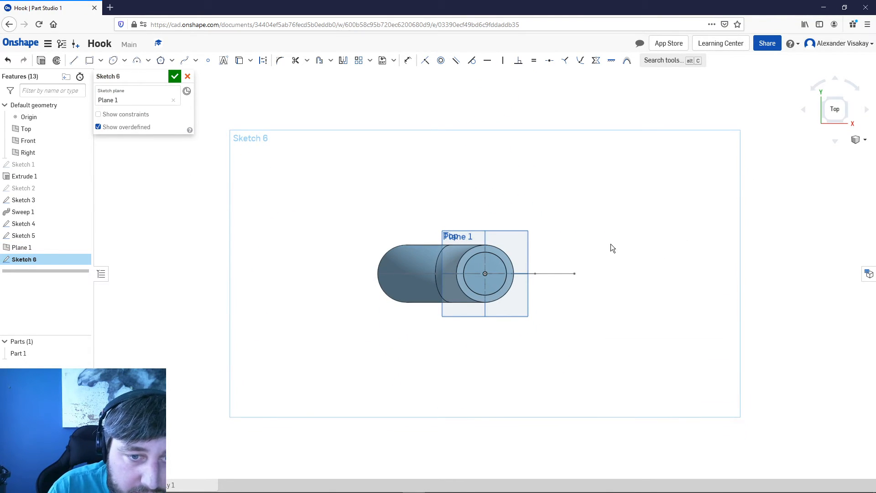
scroll(571, 279, up, 10)
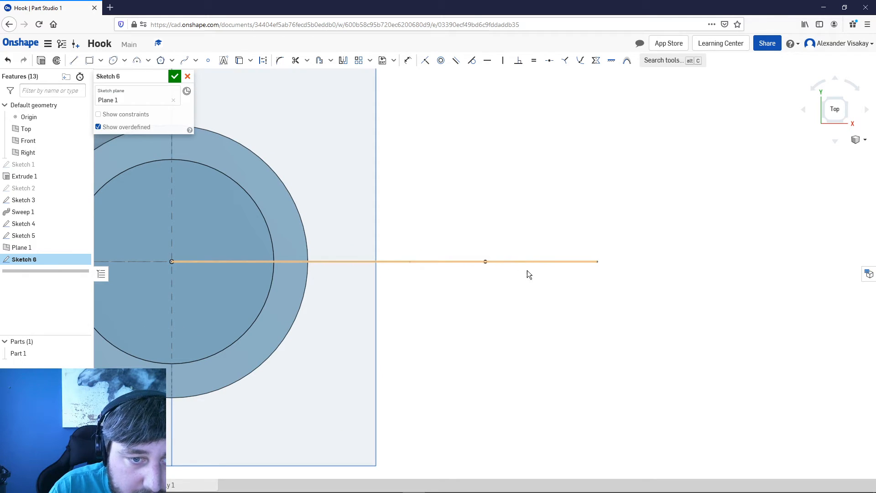
right_drag(557, 311, 552, 308)
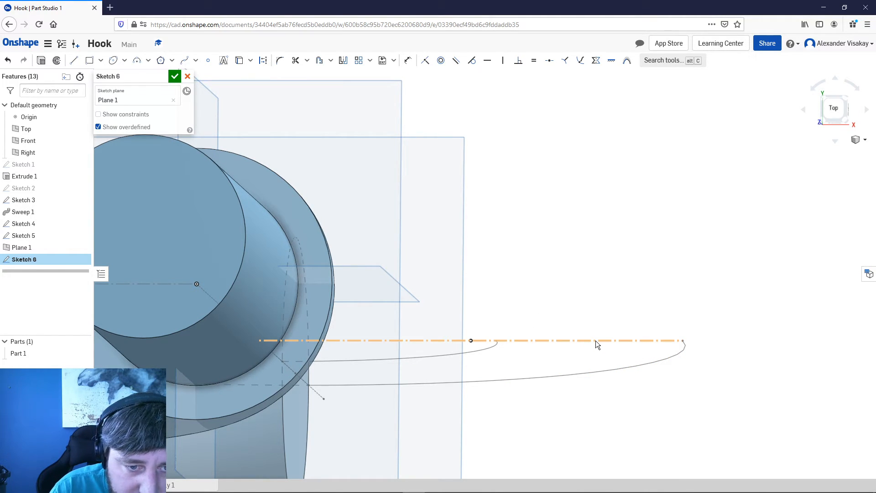
click(74, 61)
click(263, 60)
click(496, 340)
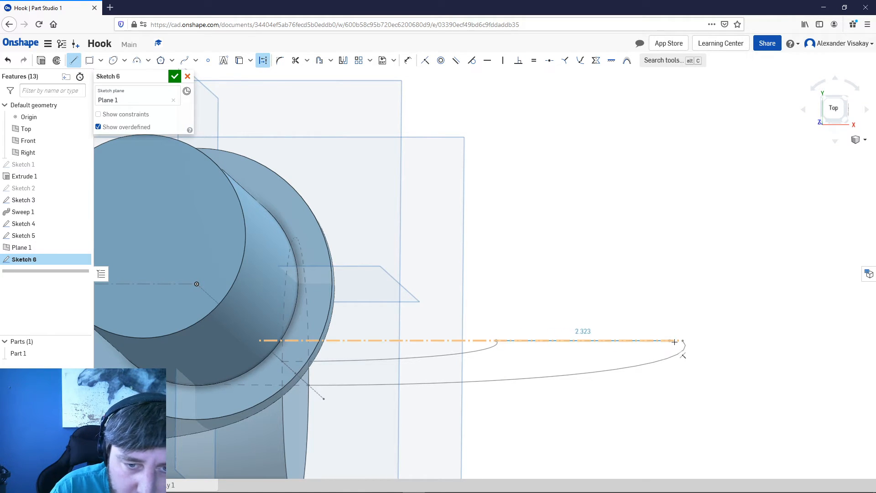
click(682, 341)
key(Escape)
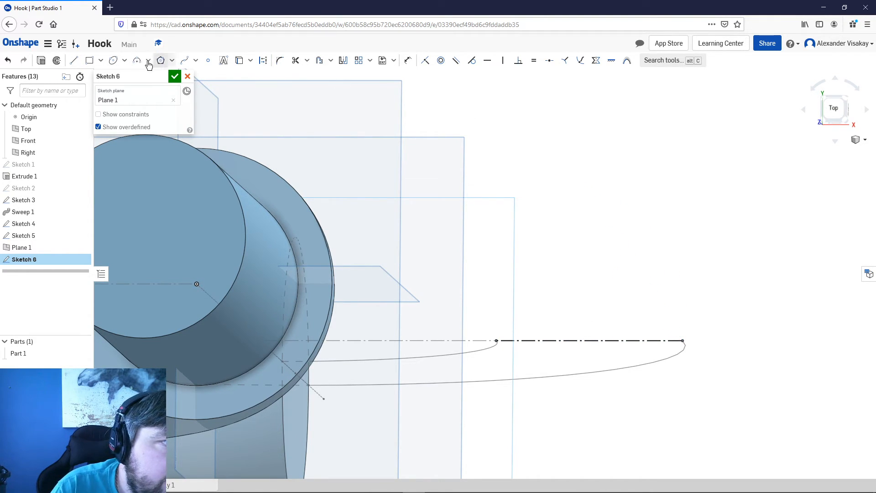
Draw a circle centred on the construction line's midpoint and passing through its outer end, and finish the sketch
click(125, 61)
click(137, 74)
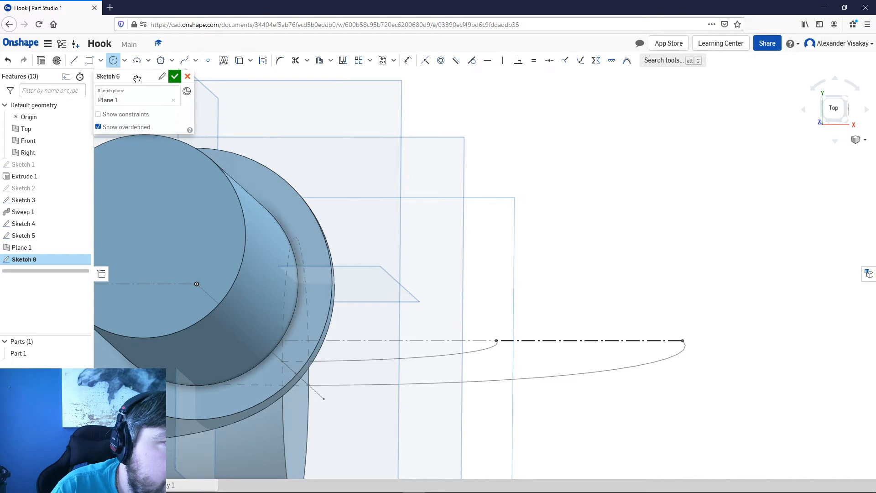
click(590, 341)
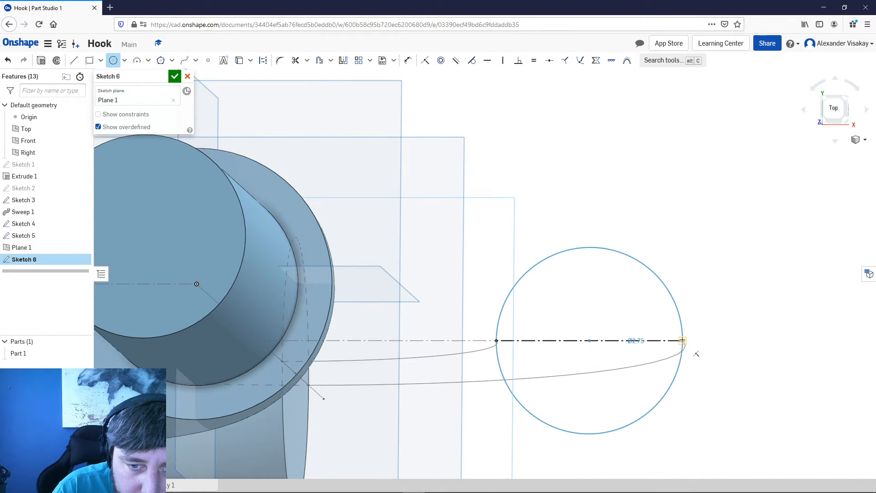
click(682, 340)
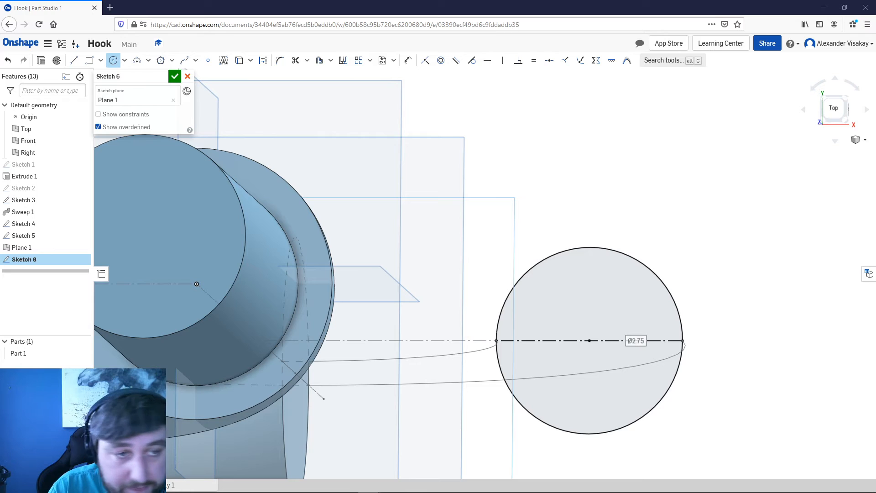
mouse_move(609, 223)
right_down()
mouse_move(593, 210)
mouse_move(601, 220)
right_up()
scroll(605, 227, down, 4)
mouse_move(691, 275)
right_down()
mouse_move(683, 251)
mouse_move(718, 271)
right_up()
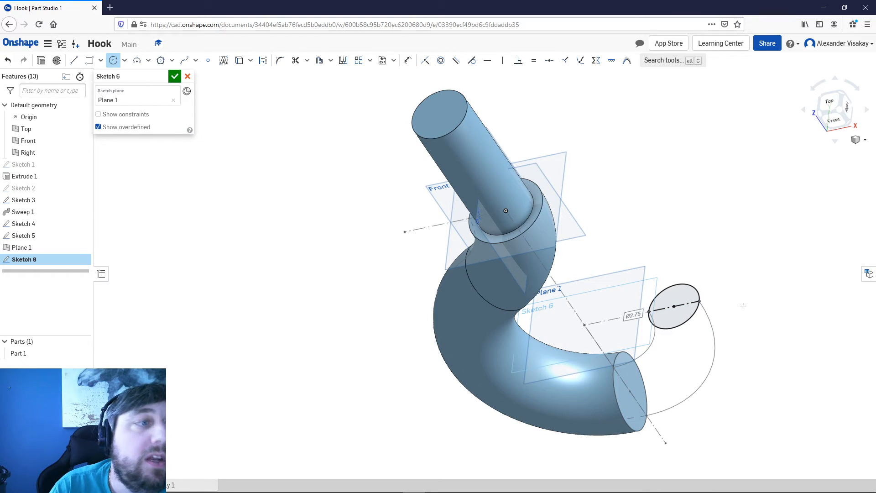
click(175, 79)
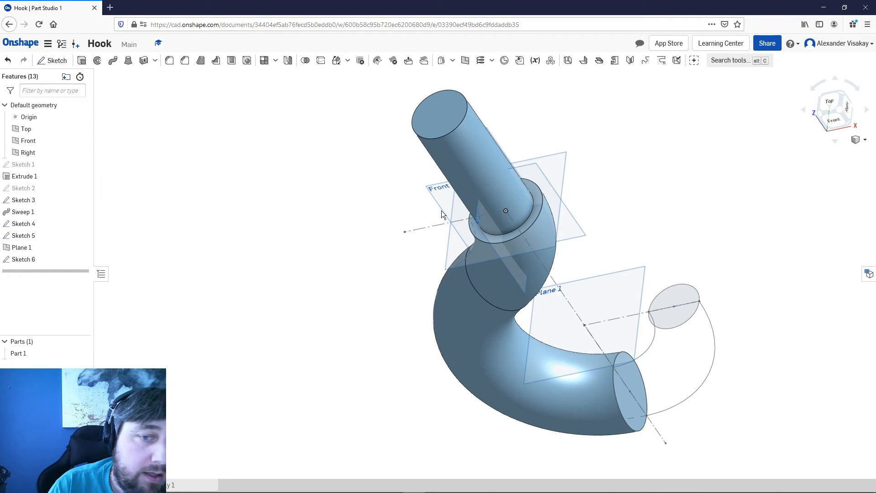
Start a solid loft using Sketch 4 at the hook's end face and the new circle in Sketch 6 as profiles
mouse_move(761, 340)
right_down()
mouse_move(778, 336)
mouse_move(764, 338)
right_up()
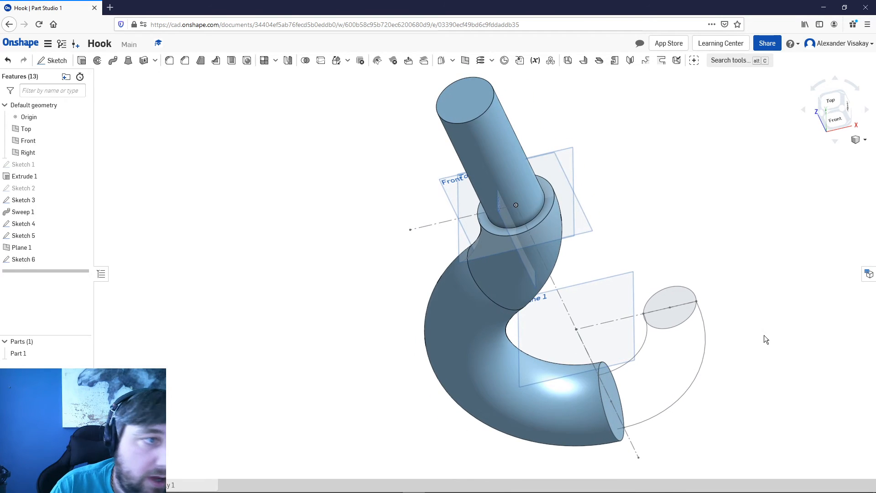
click(128, 61)
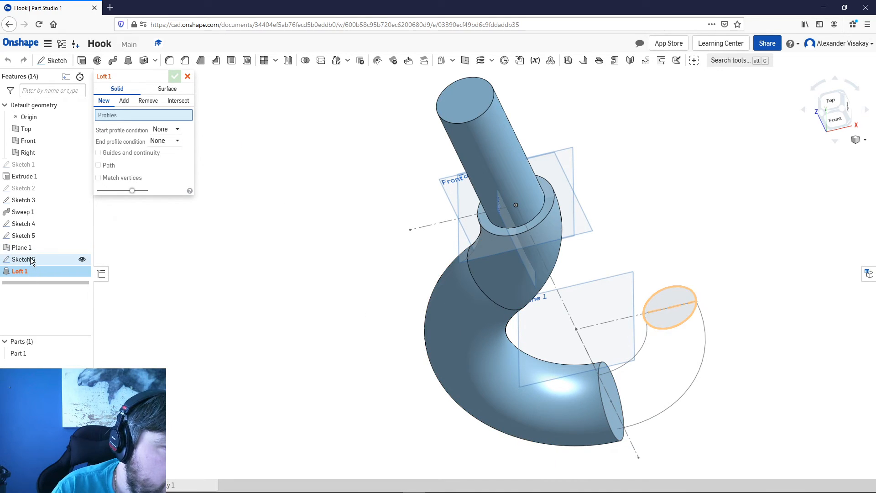
click(26, 223)
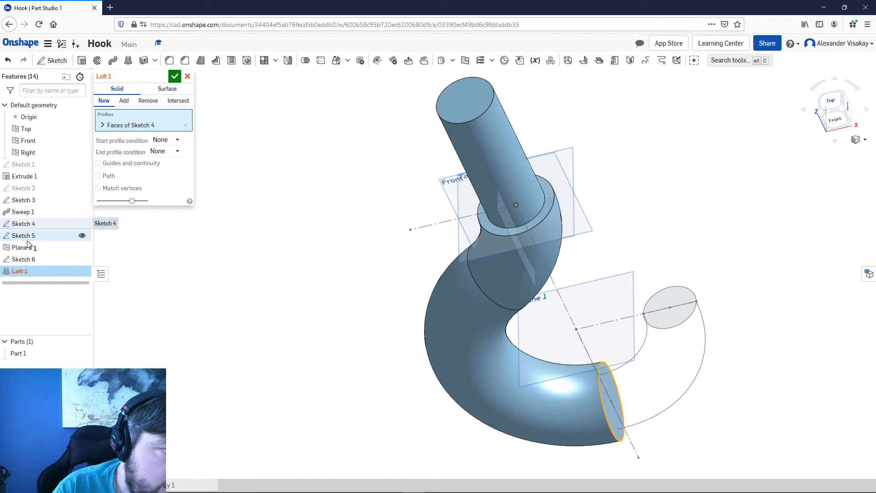
click(24, 261)
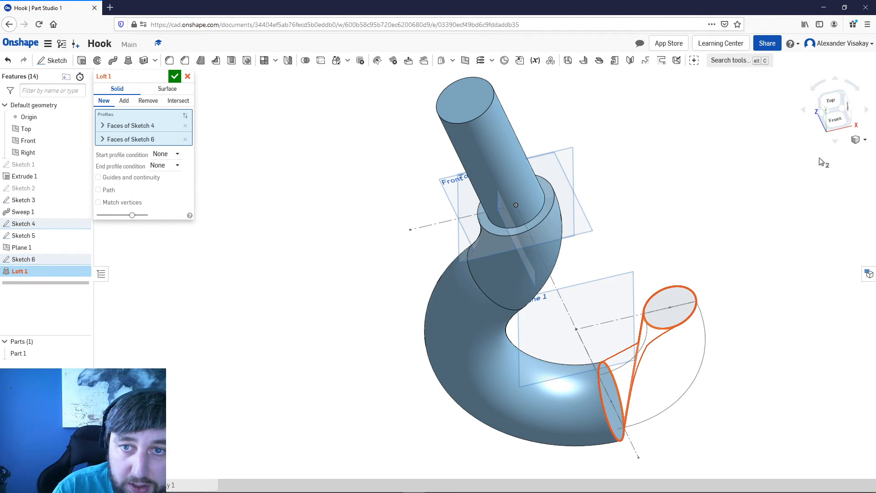
click(841, 123)
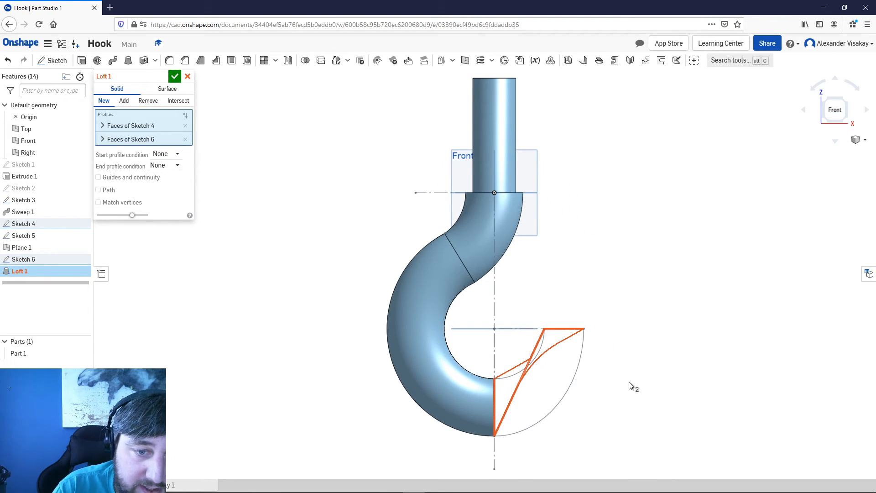
right_drag(622, 388, 611, 397)
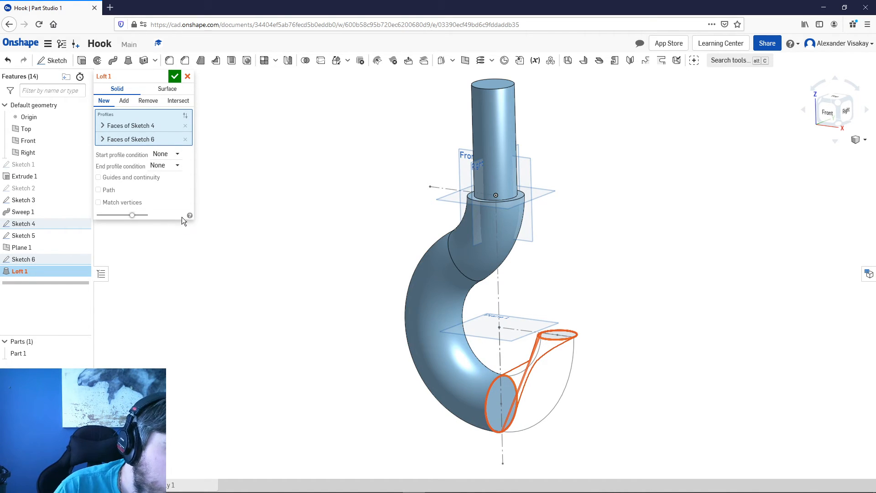
Guide the loft with the inner and outer arcs of Sketch 5, without a path, and add it to Part 1
click(98, 190)
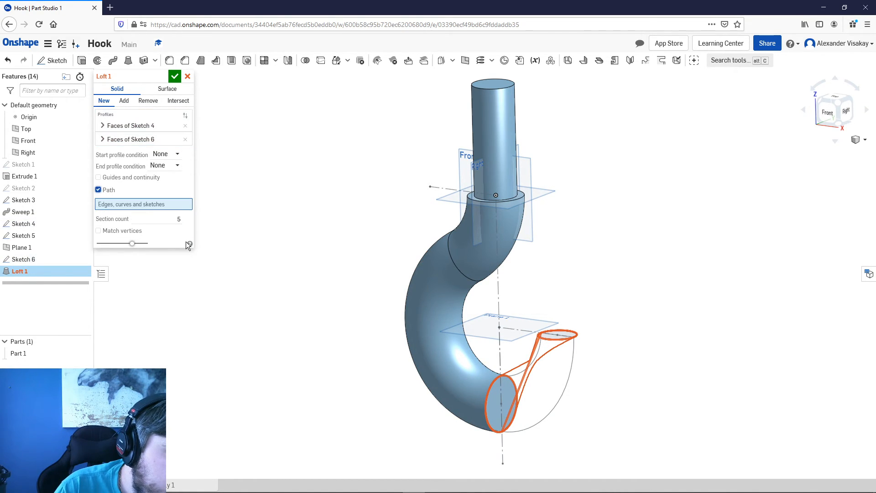
click(98, 177)
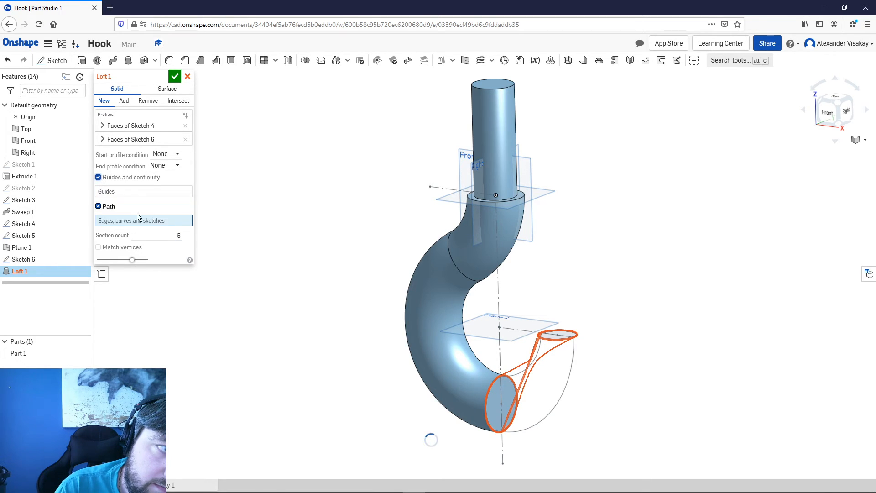
click(519, 374)
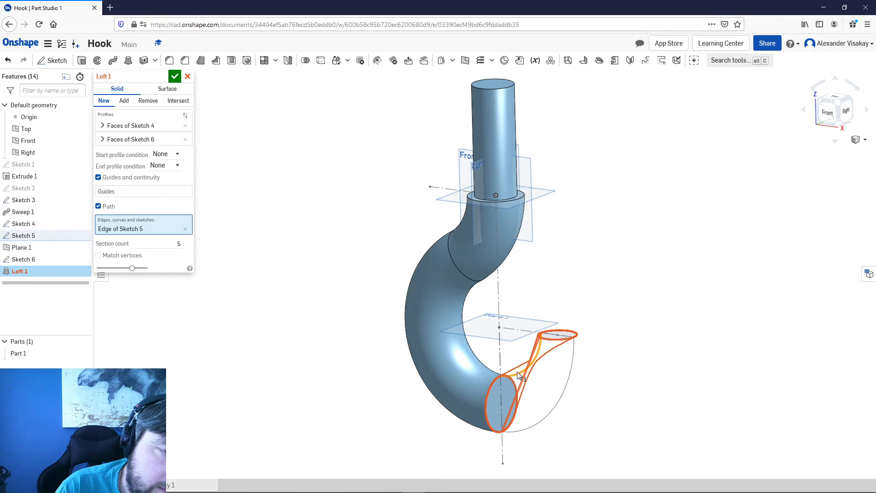
click(98, 207)
click(120, 192)
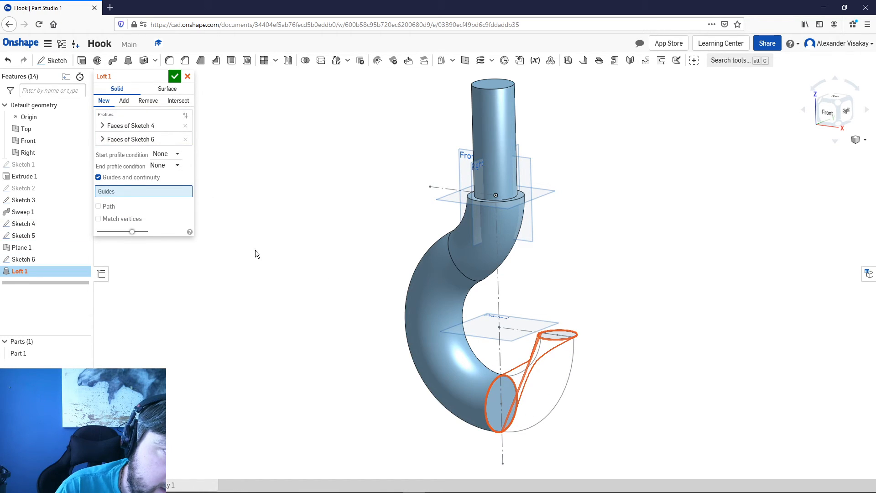
click(519, 373)
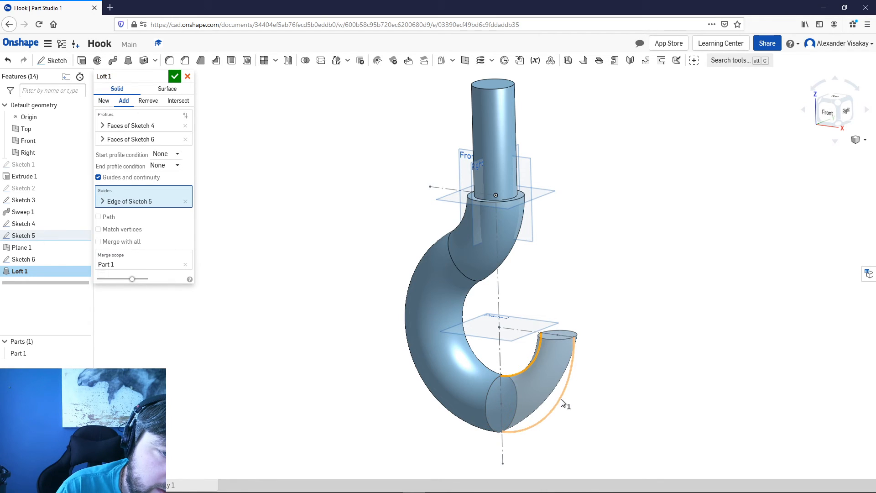
click(562, 402)
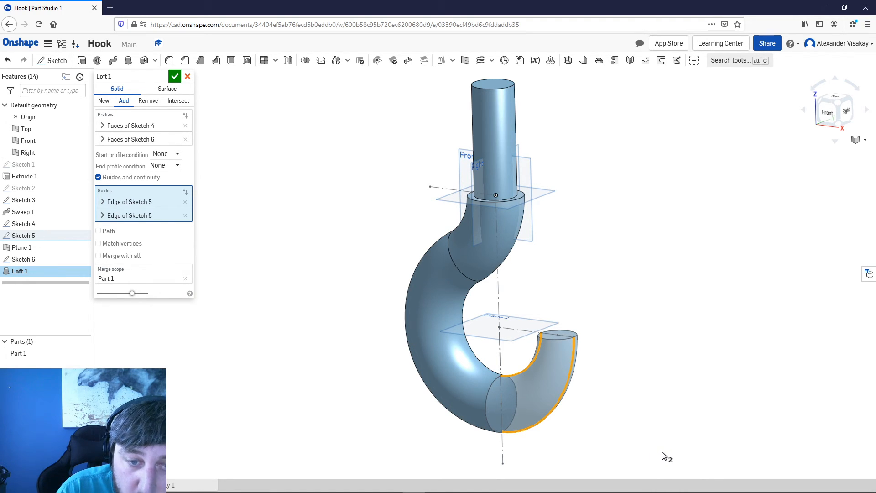
mouse_move(655, 436)
right_down()
mouse_move(681, 428)
mouse_move(662, 440)
right_up()
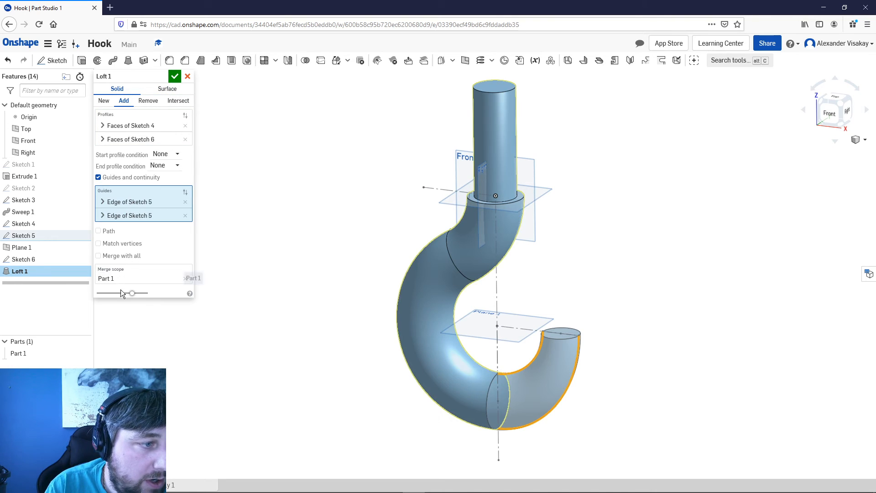
drag(32, 354, 125, 280)
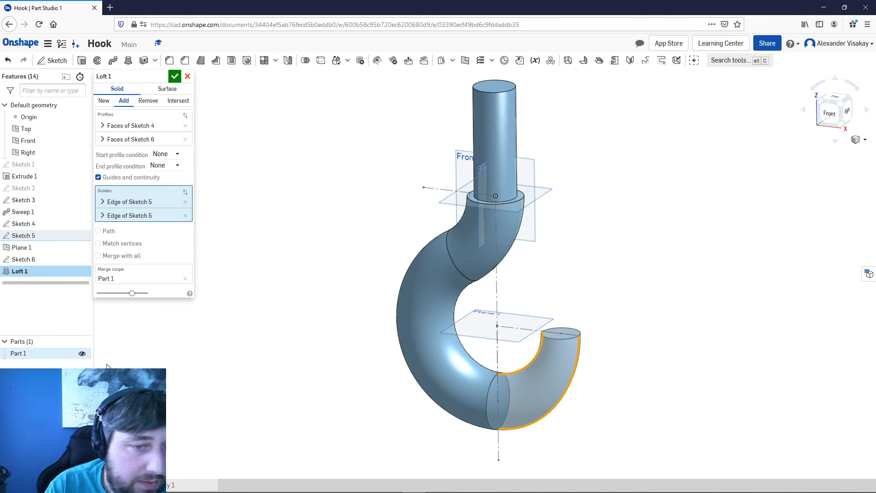
click(175, 77)
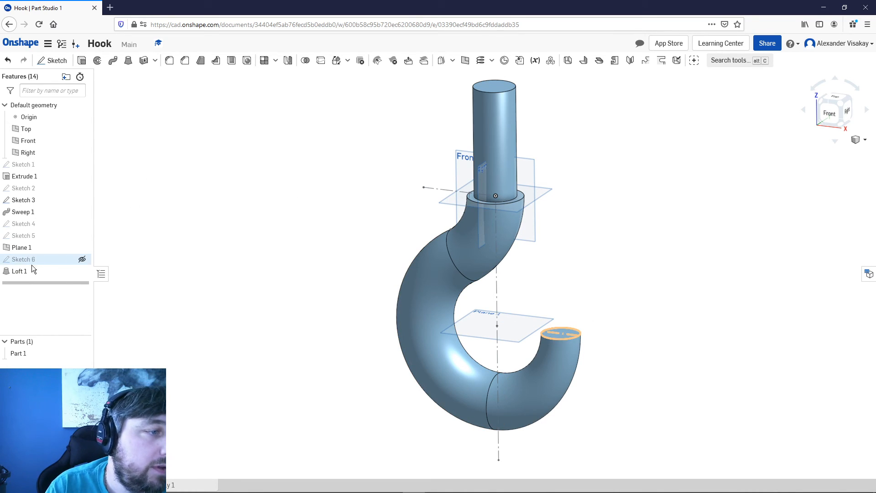
Hide Plane 1 and the default Top, Front and Right planes
click(83, 247)
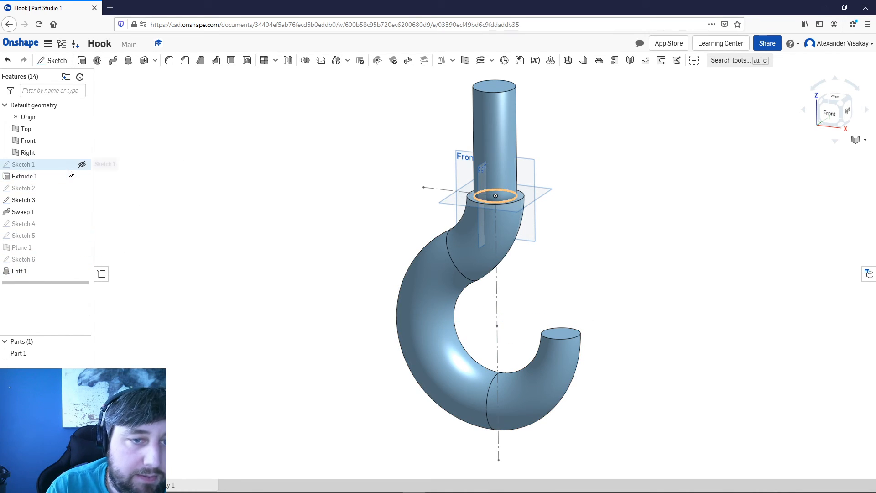
click(82, 132)
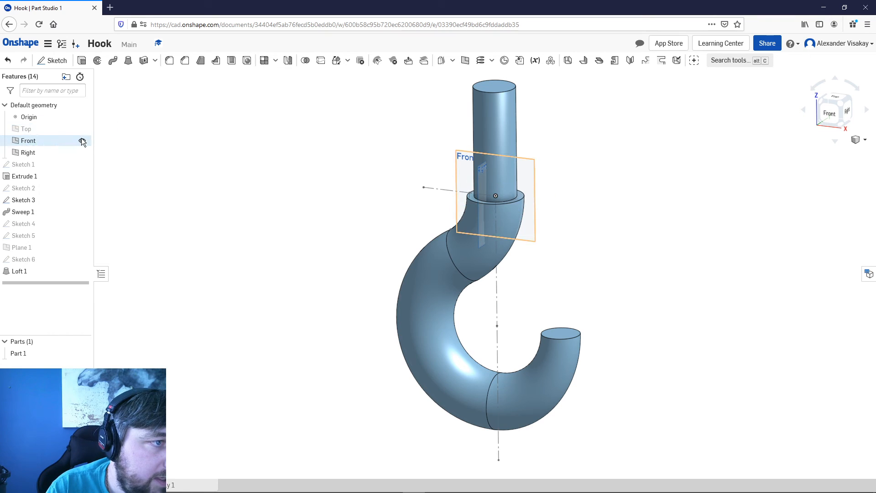
click(82, 139)
click(82, 152)
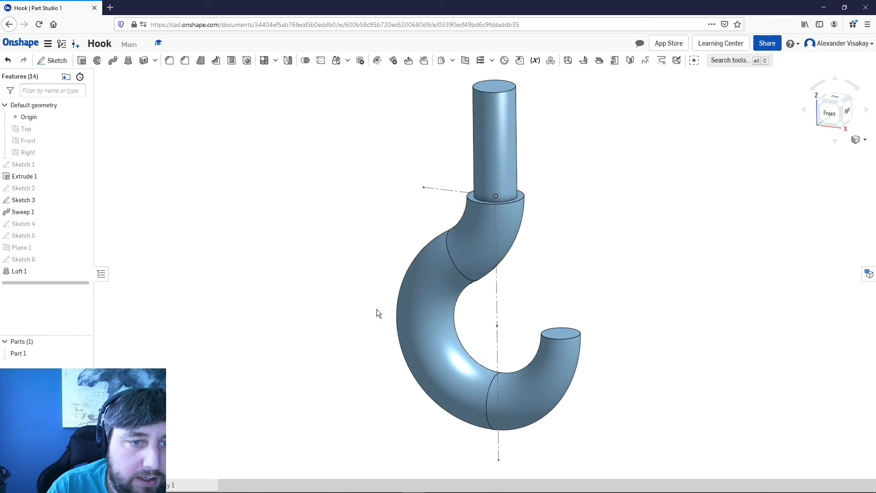
mouse_move(642, 334)
right_down()
mouse_move(685, 297)
mouse_move(671, 302)
right_up()
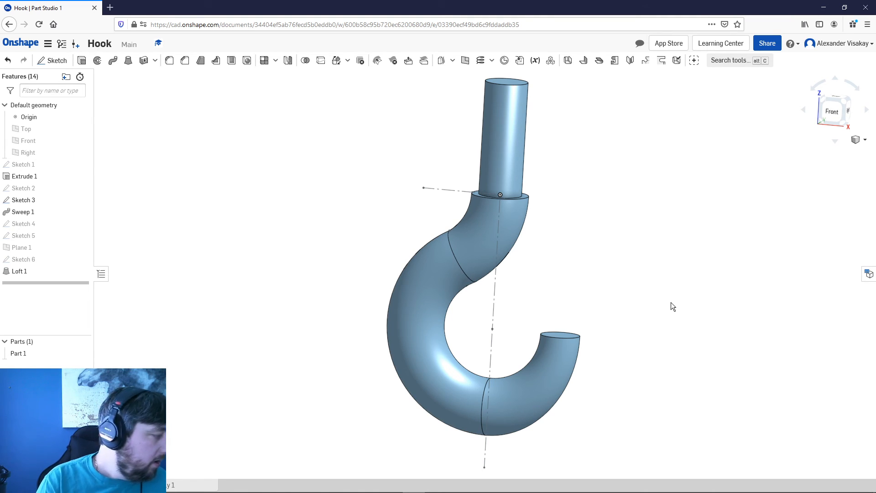
right_drag(667, 299, 692, 280)
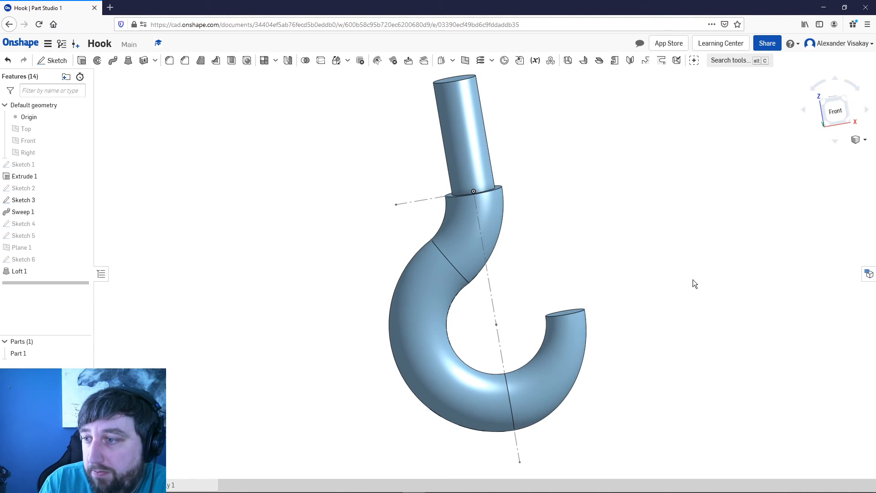
click(844, 98)
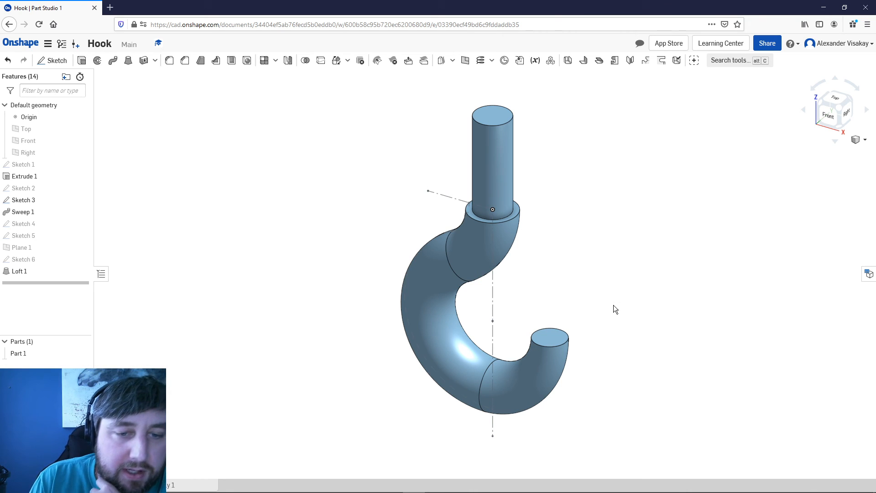
right_drag(606, 313, 634, 296)
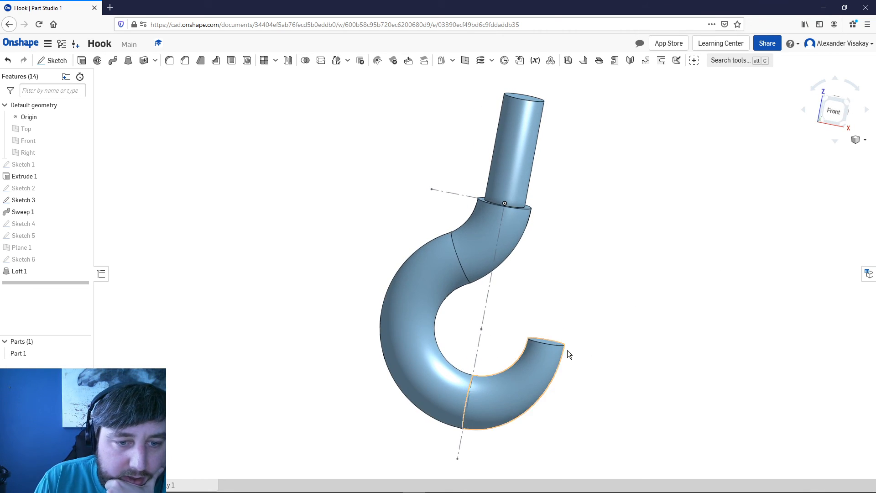